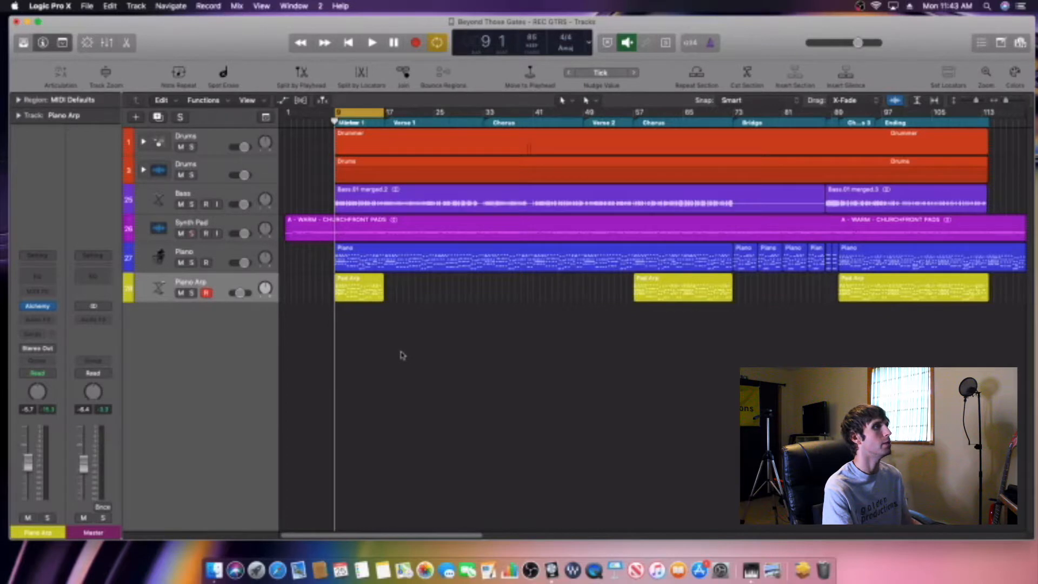
Step: Show the mixer, solo the Drums bus and play part of the intro with only the drums audible
key(x)
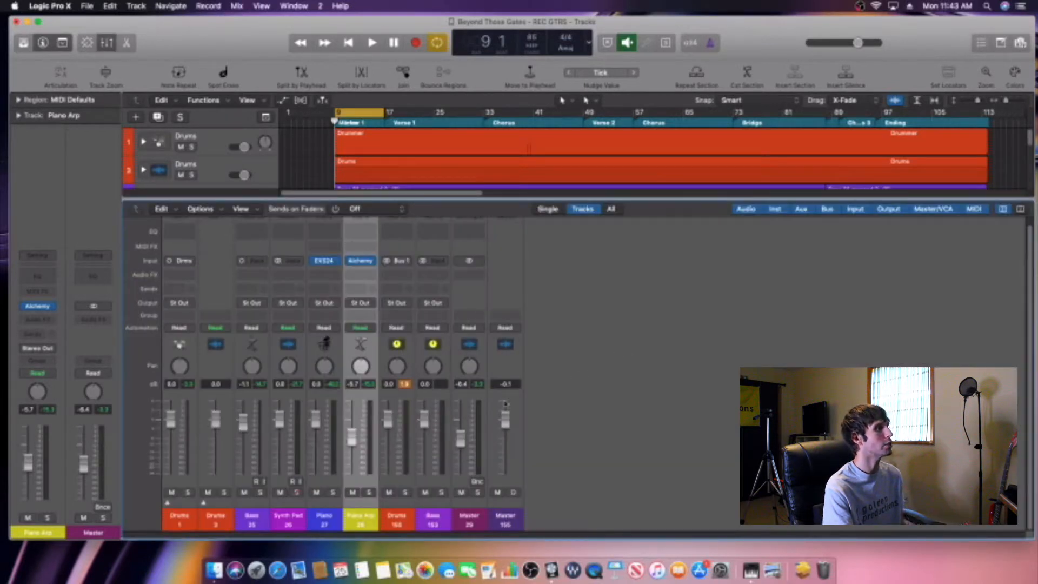
click(406, 493)
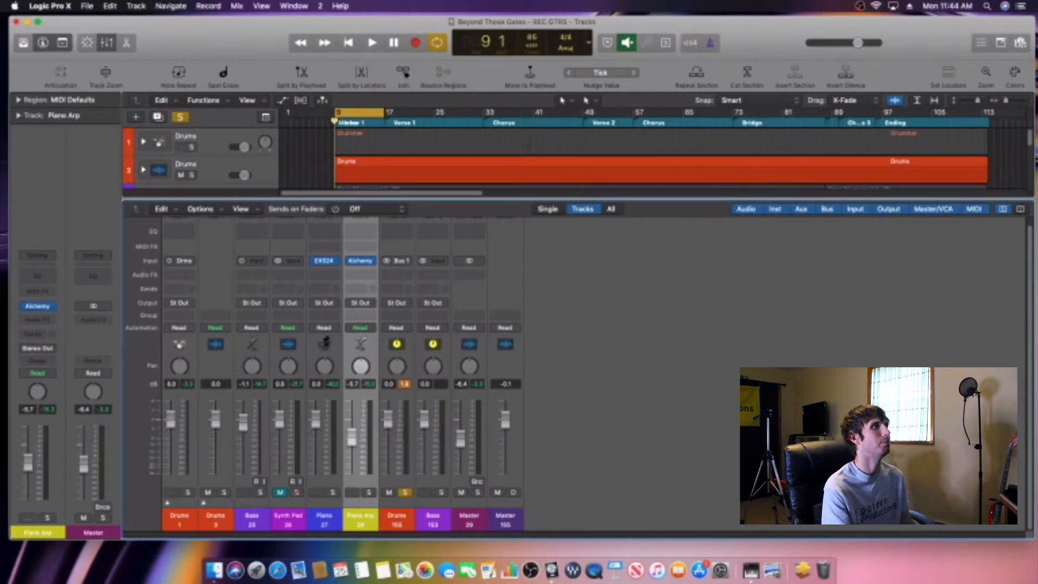
key(space)
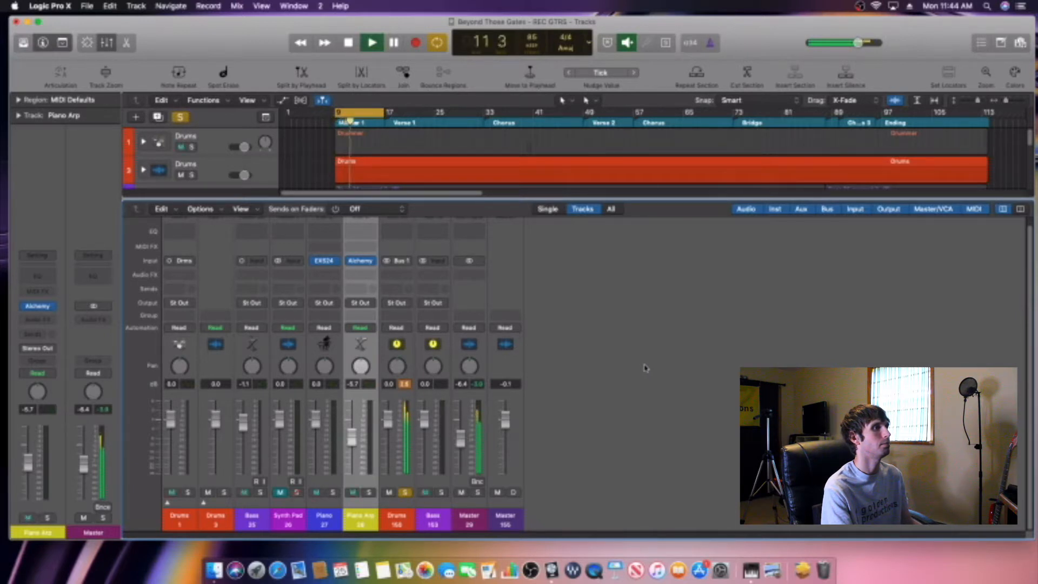
key(space)
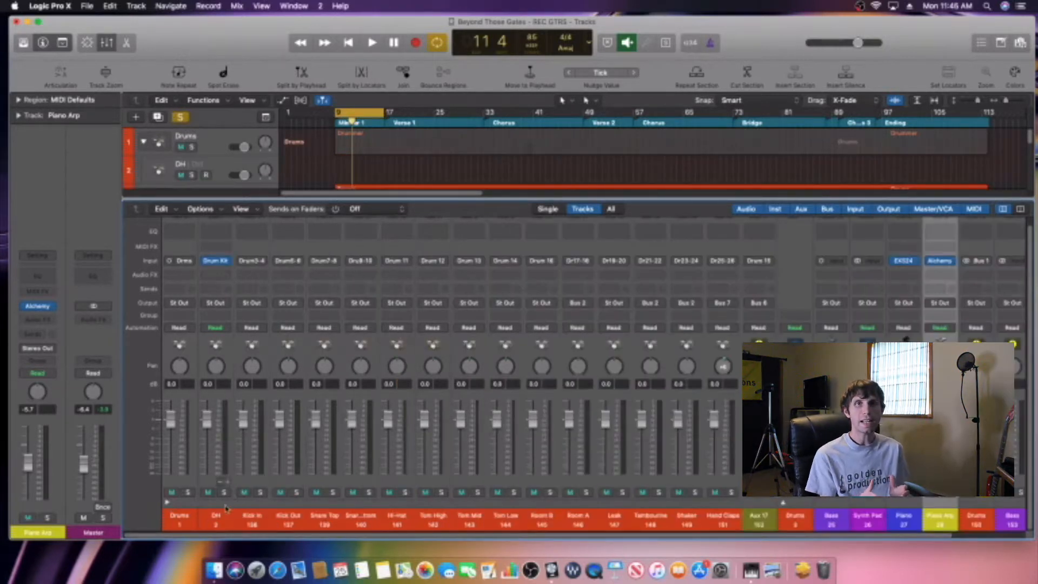
Step: Solo the Kick In and Kick Out channels, add a Channel EQ to Kick In and place its window over the mixer
click(268, 504)
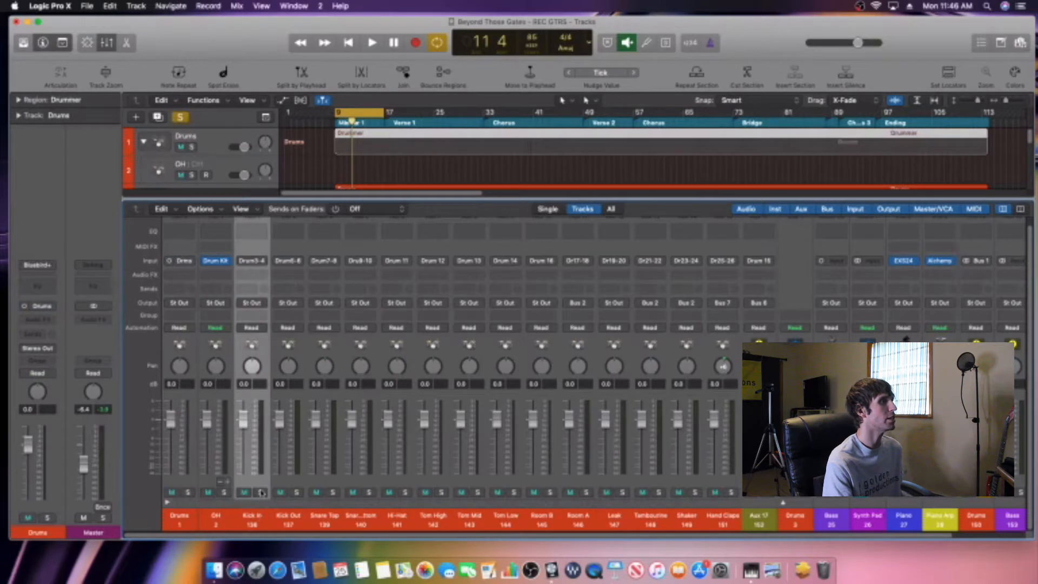
click(261, 493)
click(297, 493)
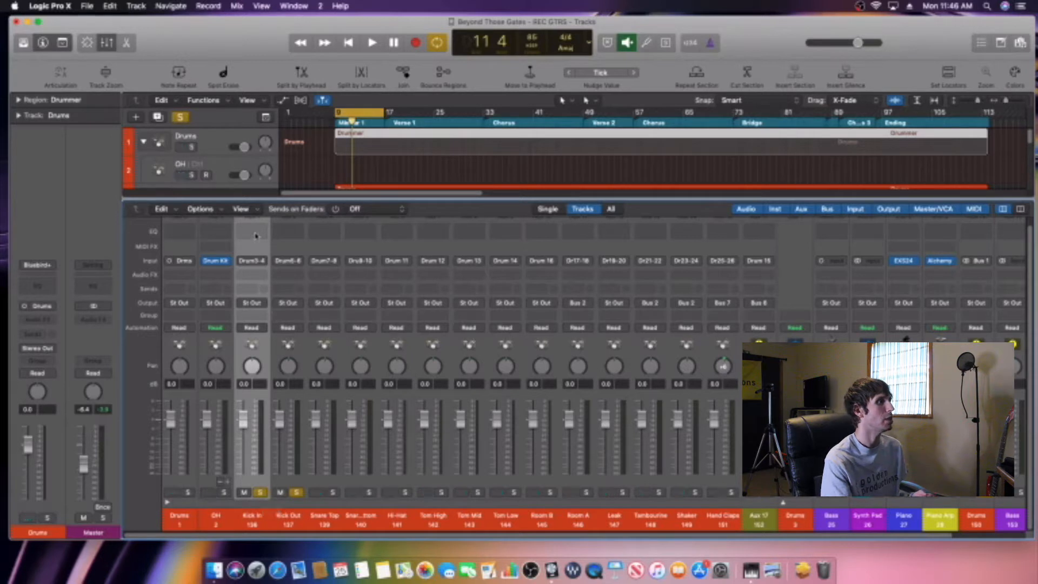
click(251, 232)
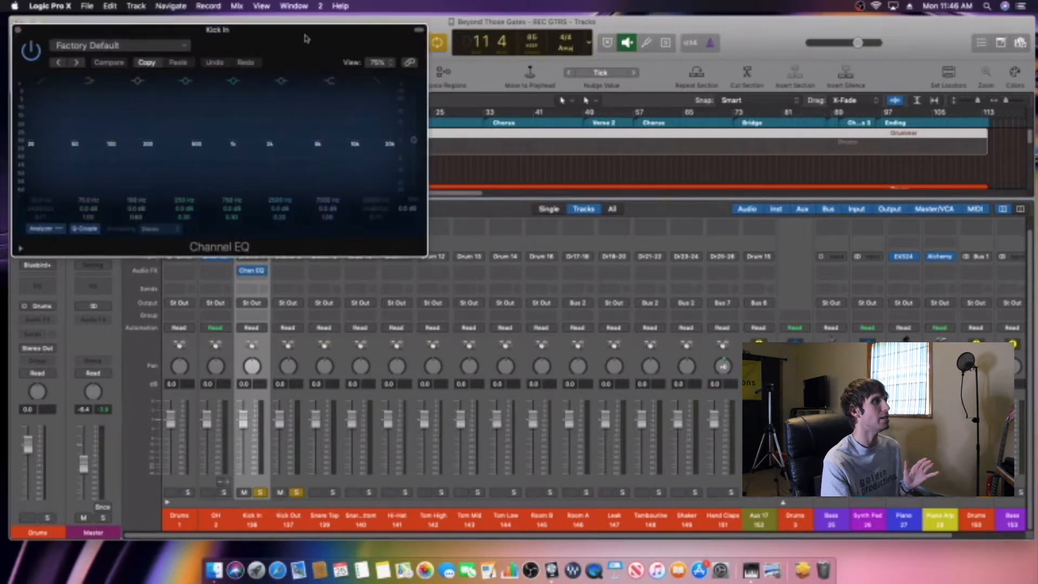
drag(312, 49, 609, 200)
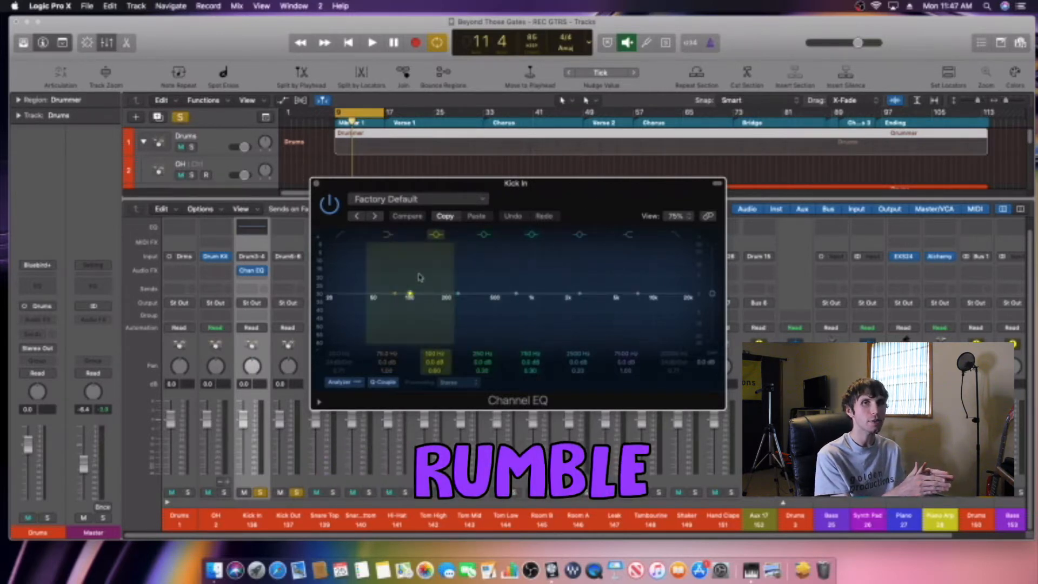
Step: Enable the low cut filter in the Kick In EQ and sweep its cutoff during playback, settling at about 40 Hz
key(space)
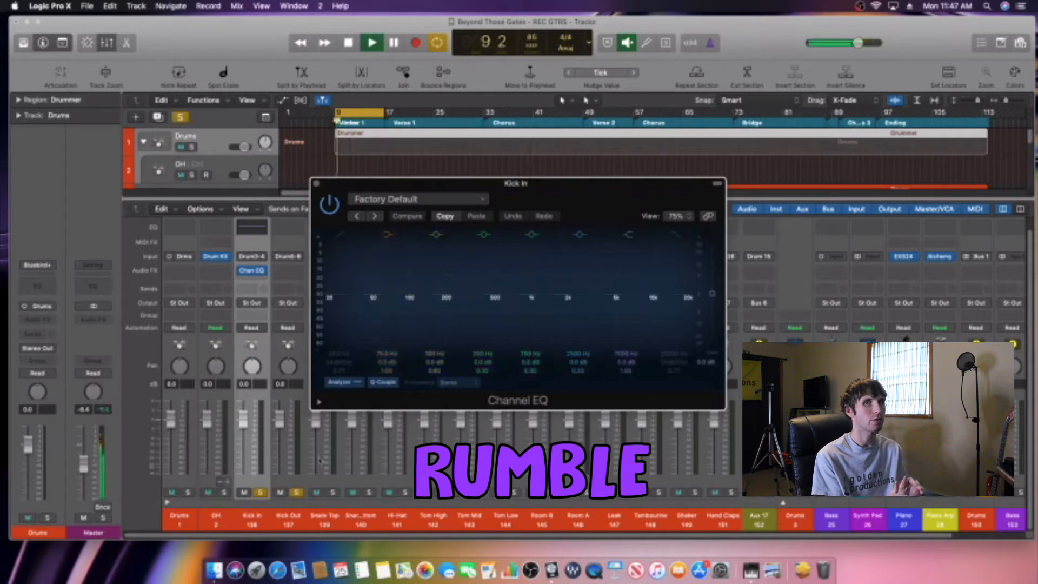
click(341, 236)
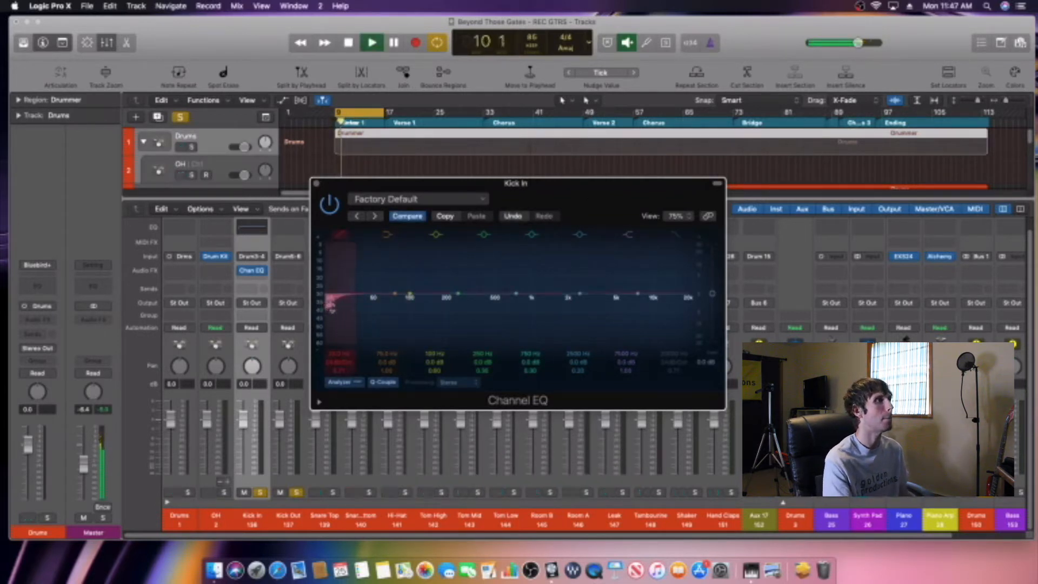
drag(338, 308, 385, 308)
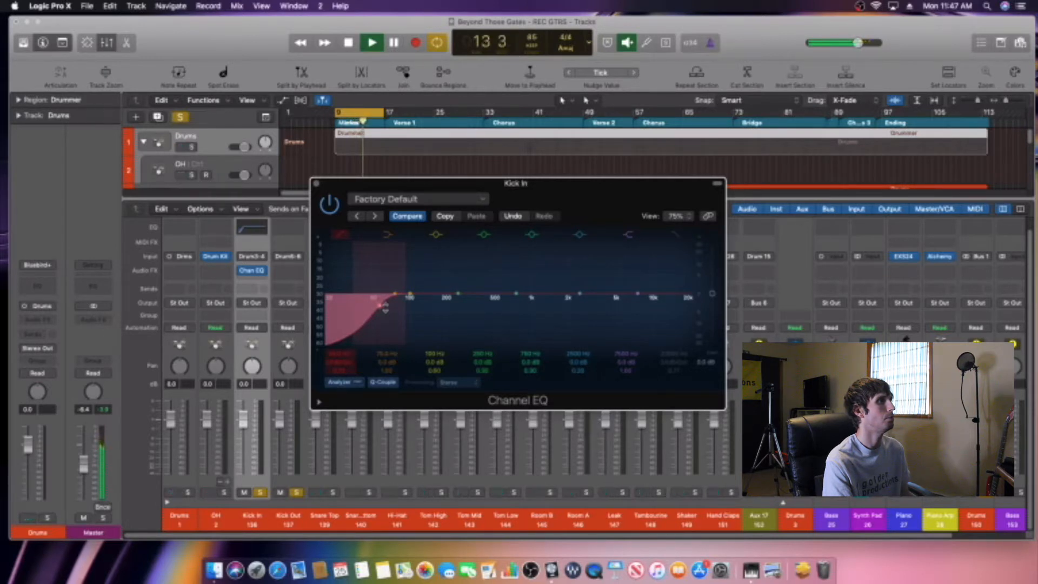
drag(385, 308, 389, 307)
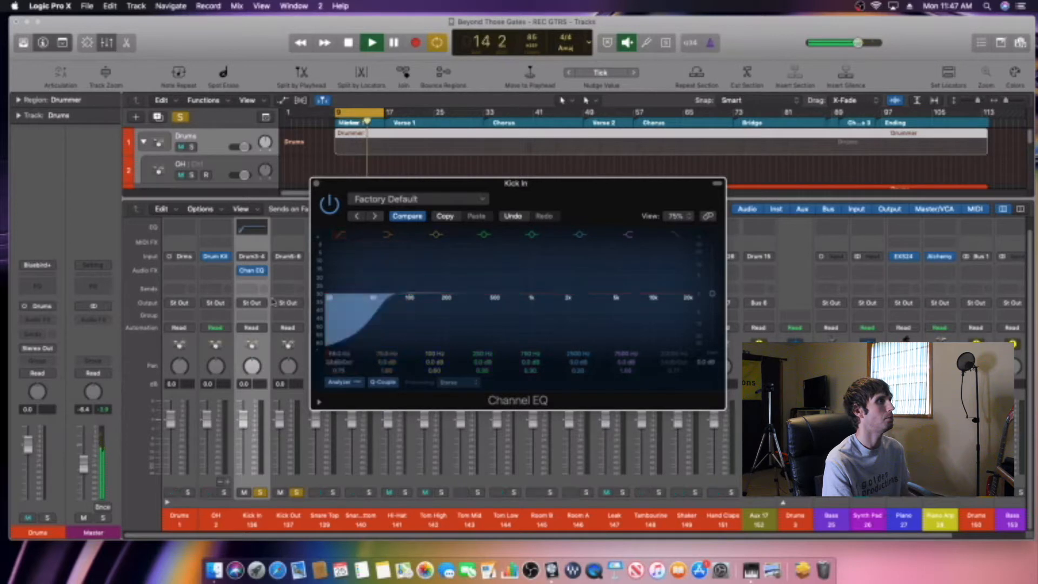
click(265, 349)
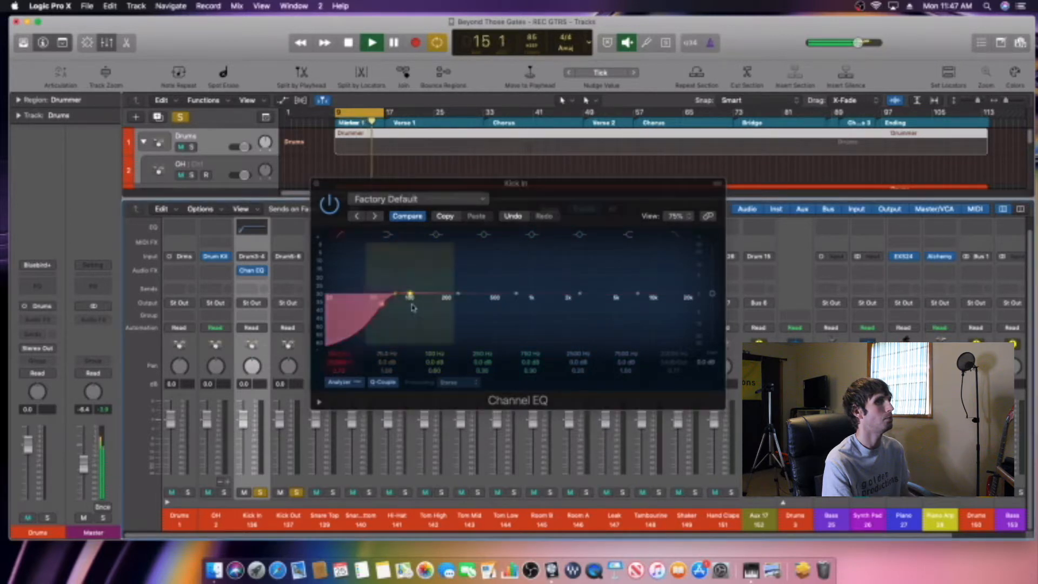
drag(382, 306, 360, 307)
key(space)
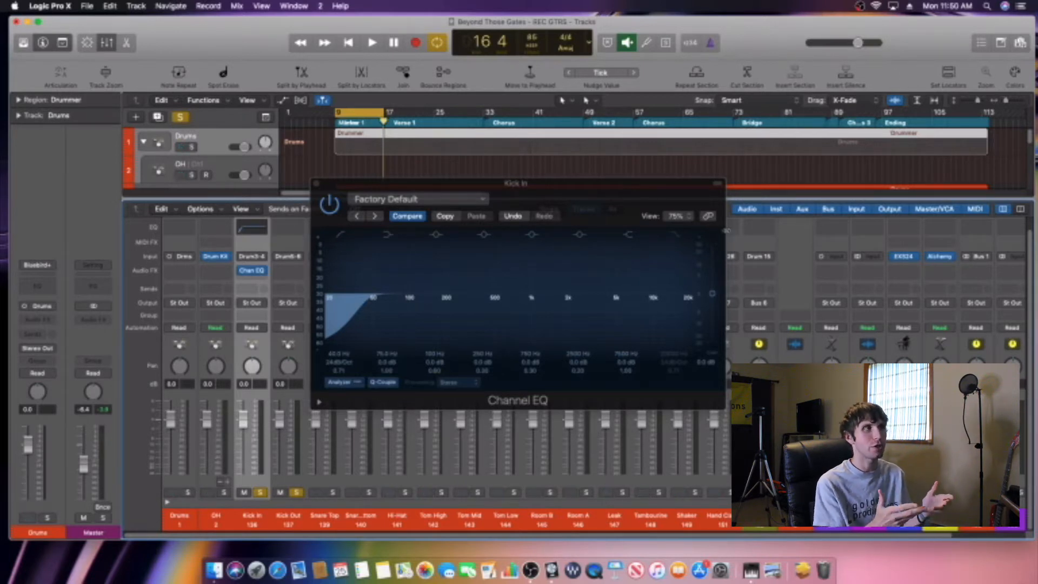
Step: Solo the Snare Top channel and all remaining drum channels through Hand Claps, and start playback of the drums
click(333, 493)
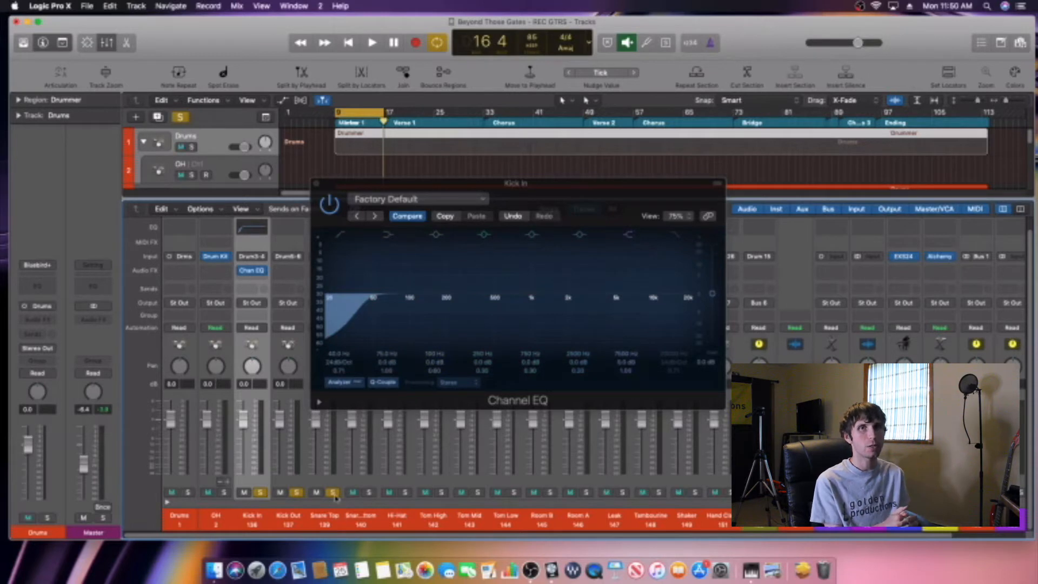
click(728, 485)
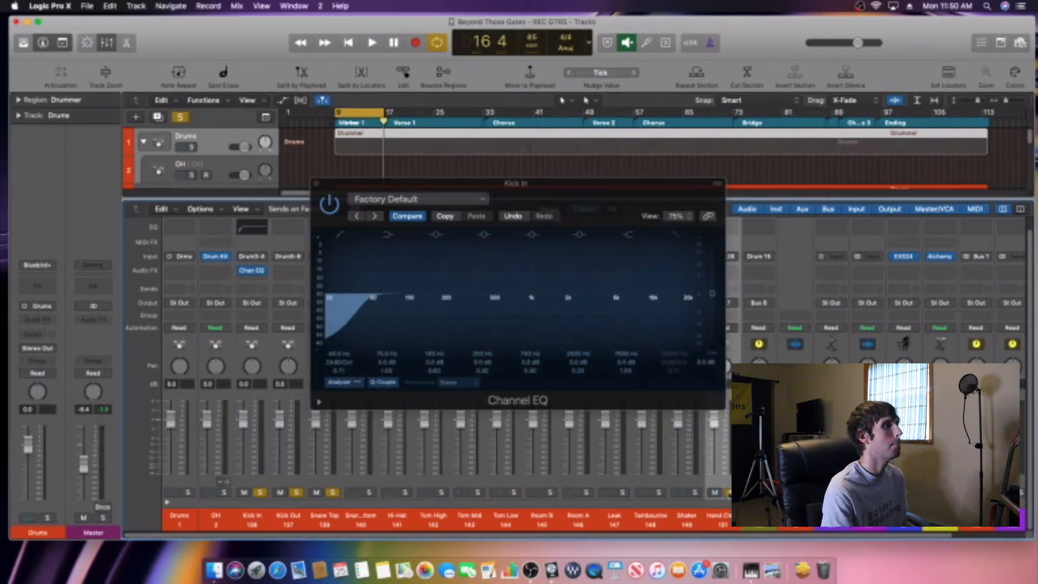
shift+click(371, 485)
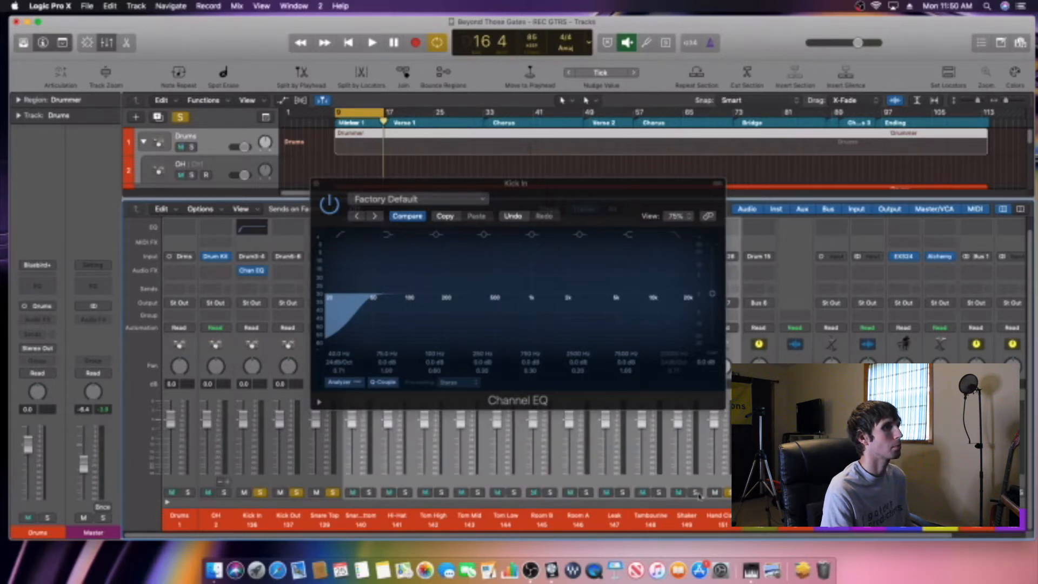
key(space)
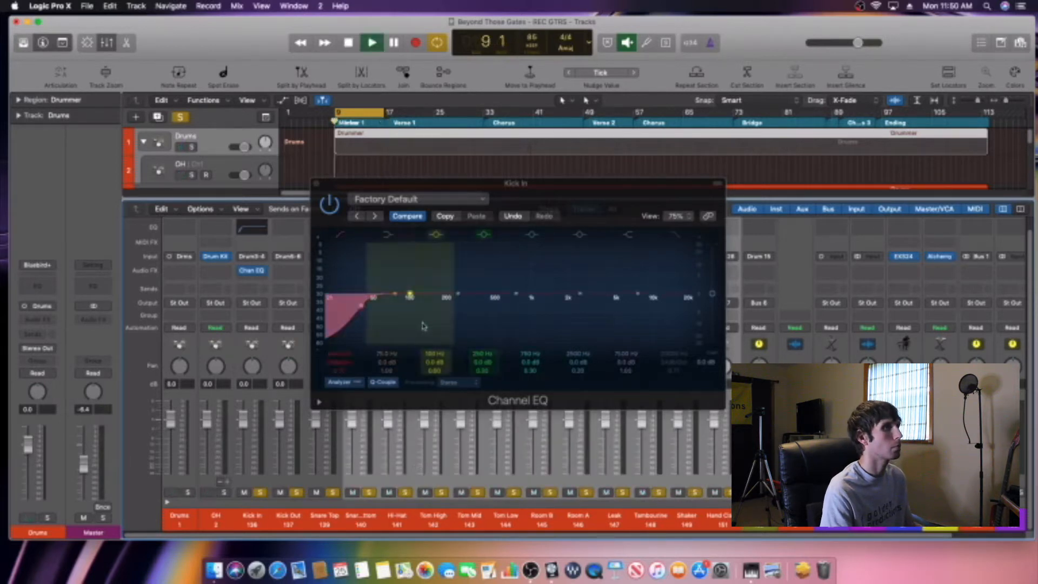
Step: Boost the Kick In EQ's 100 Hz bell band, narrow its Q and sweep the peak into the lower frequencies during playback
click(260, 476)
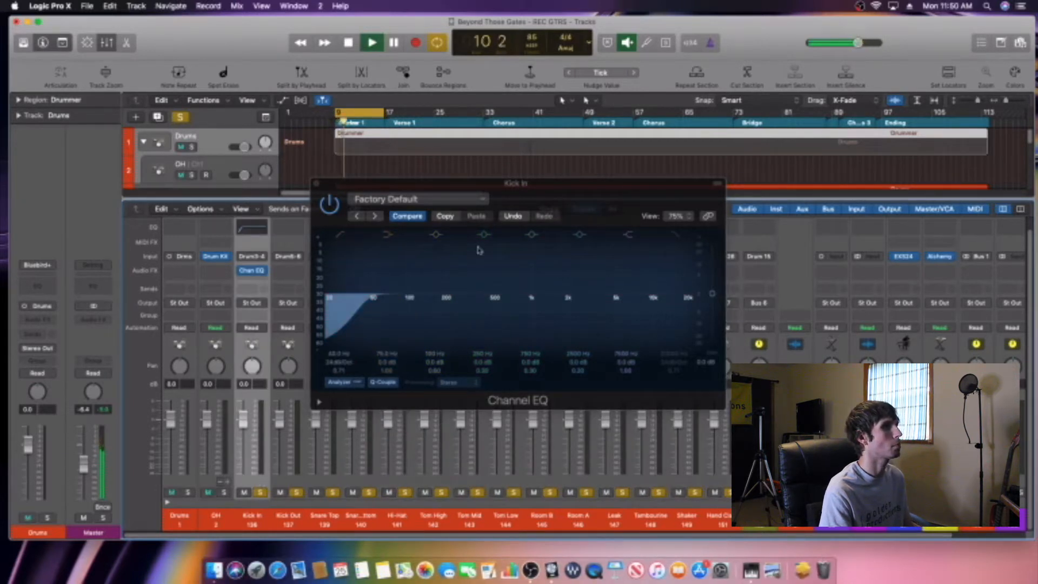
click(406, 295)
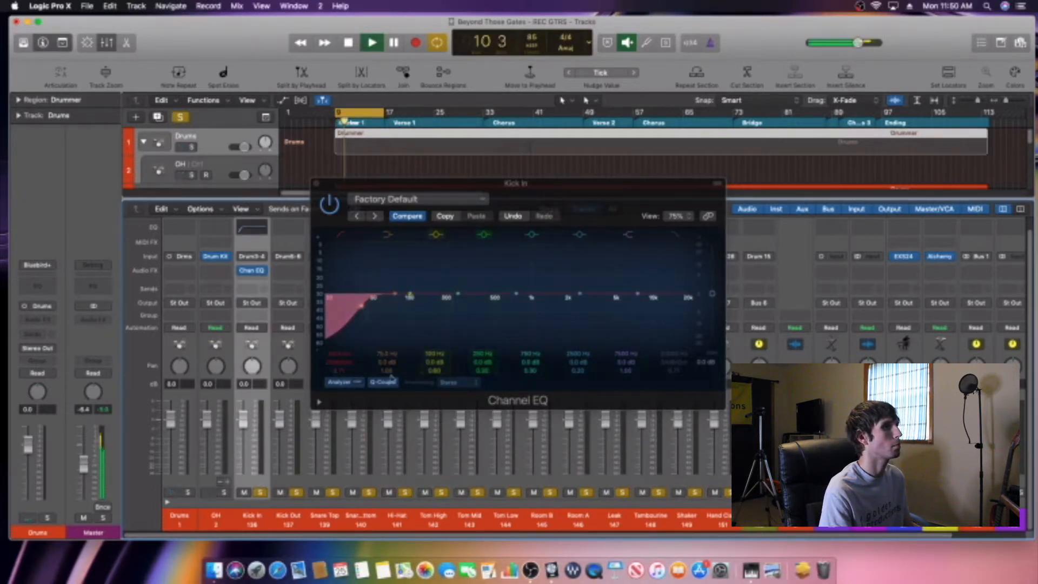
click(396, 296)
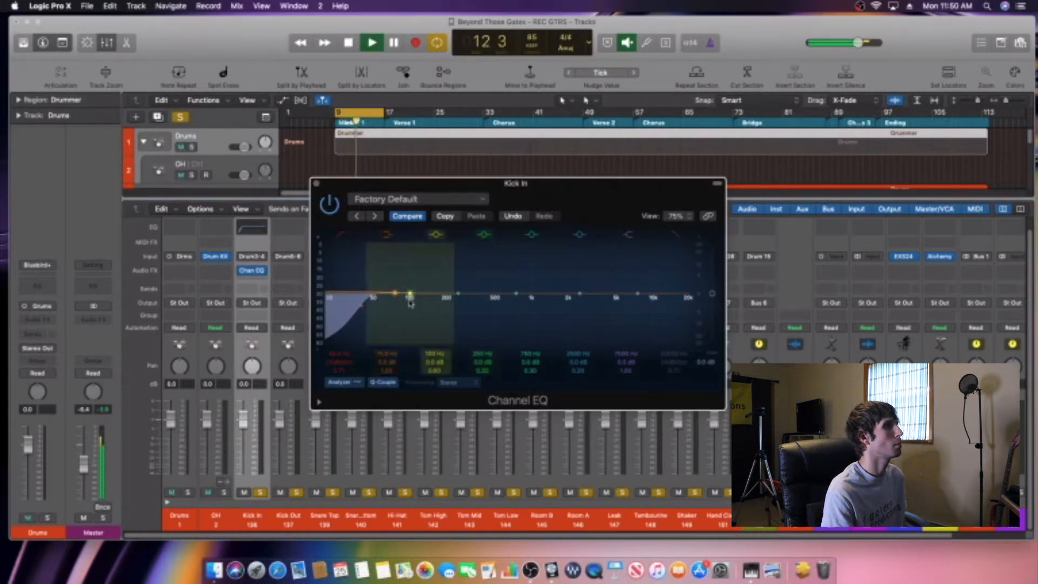
drag(411, 297, 412, 280)
scroll(412, 280, up, 1)
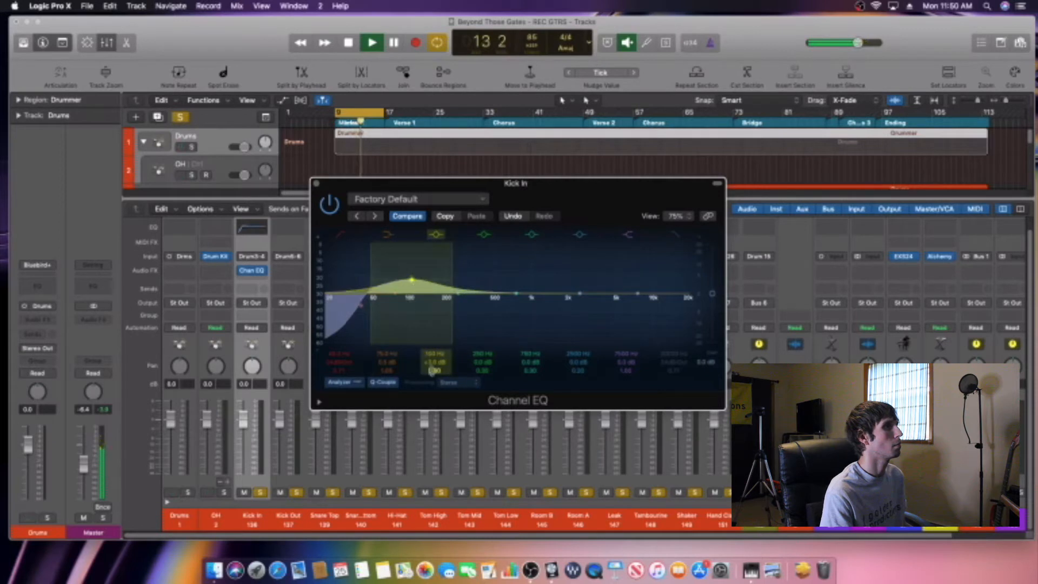
scroll(412, 280, up, 5)
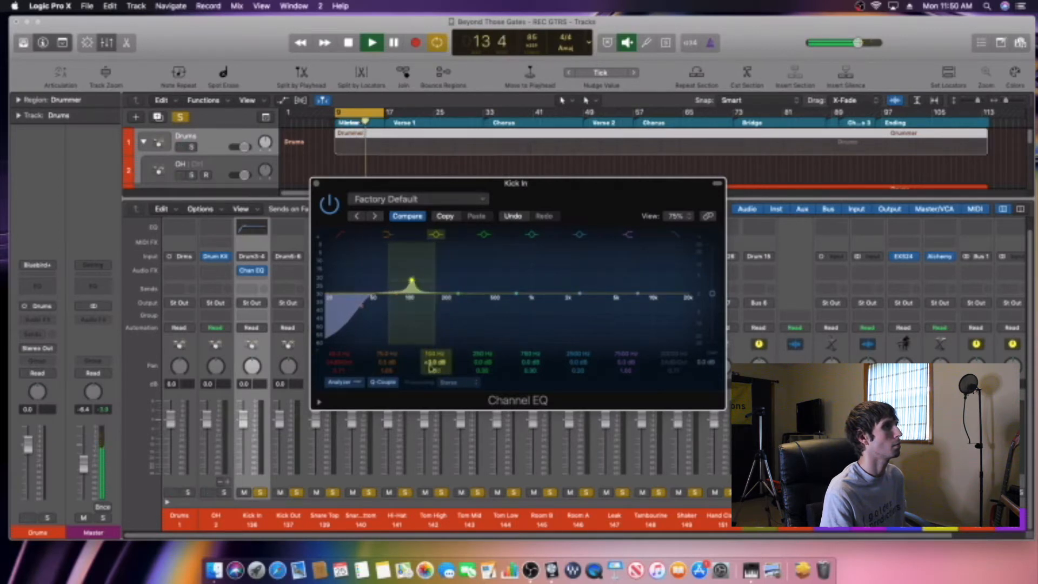
drag(412, 280, 378, 246)
key(space)
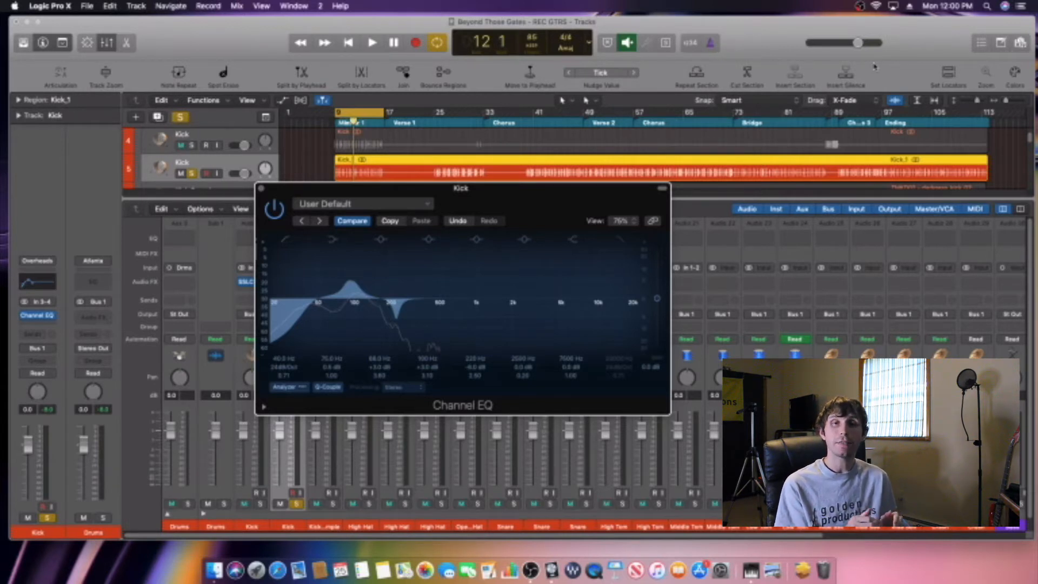
Step: Turn the Kick EQ's 2500 Hz band into a narrow boost and sweep it during playback to about 430 Hz at +22.5 dB
key(space)
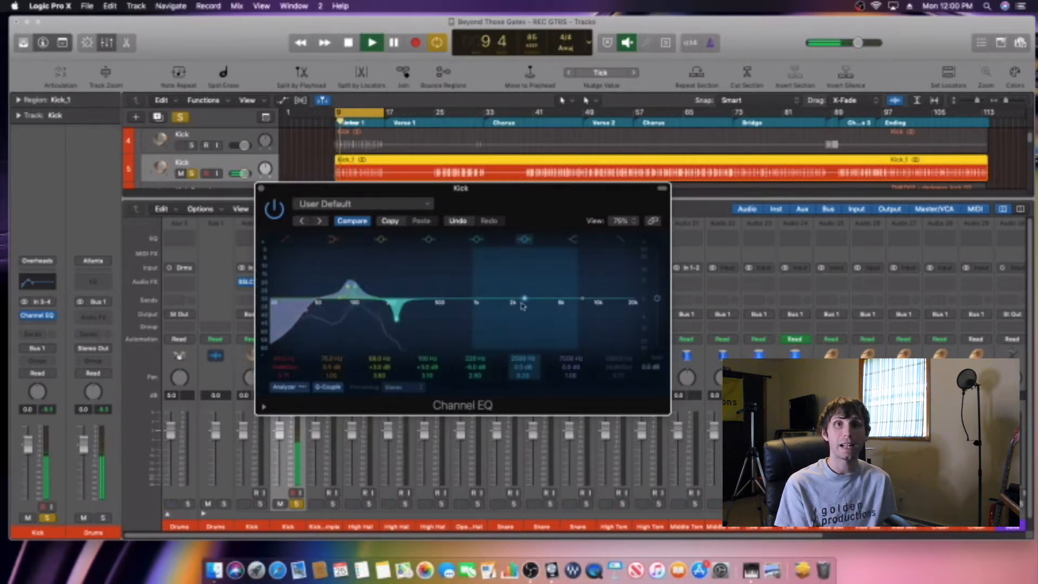
drag(525, 299, 522, 284)
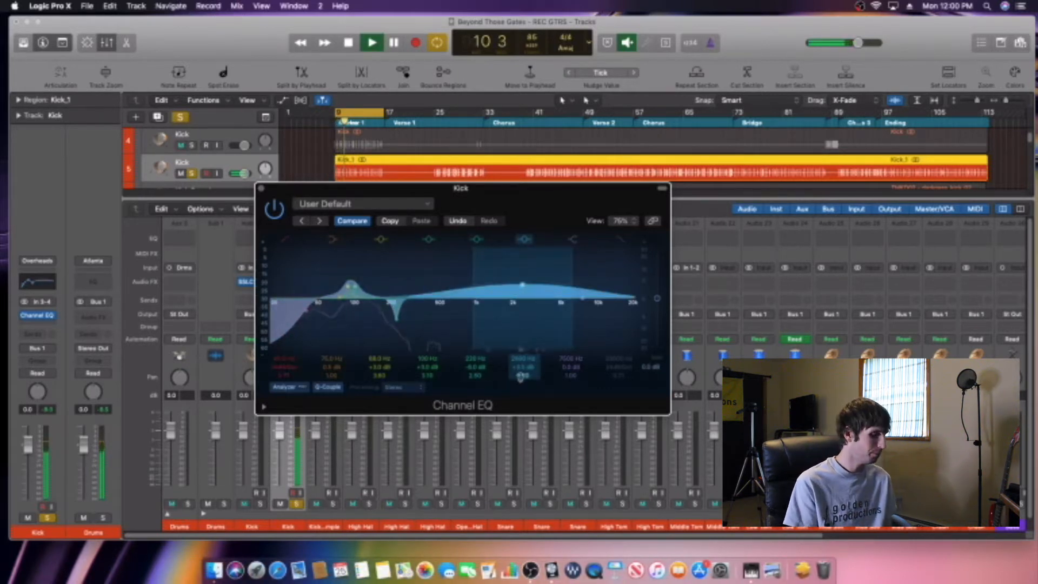
drag(522, 374, 523, 363)
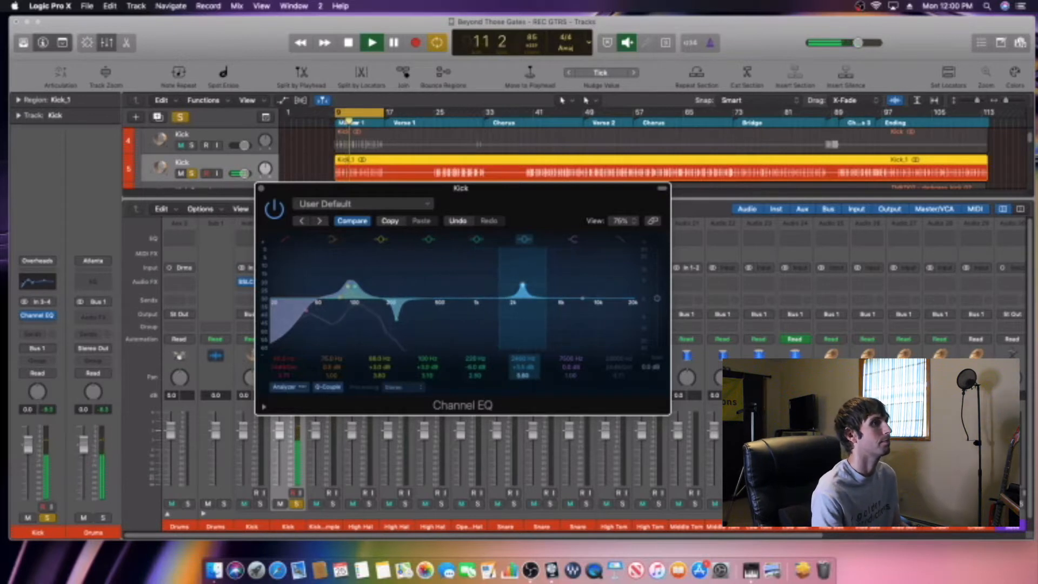
drag(522, 292, 434, 243)
key(space)
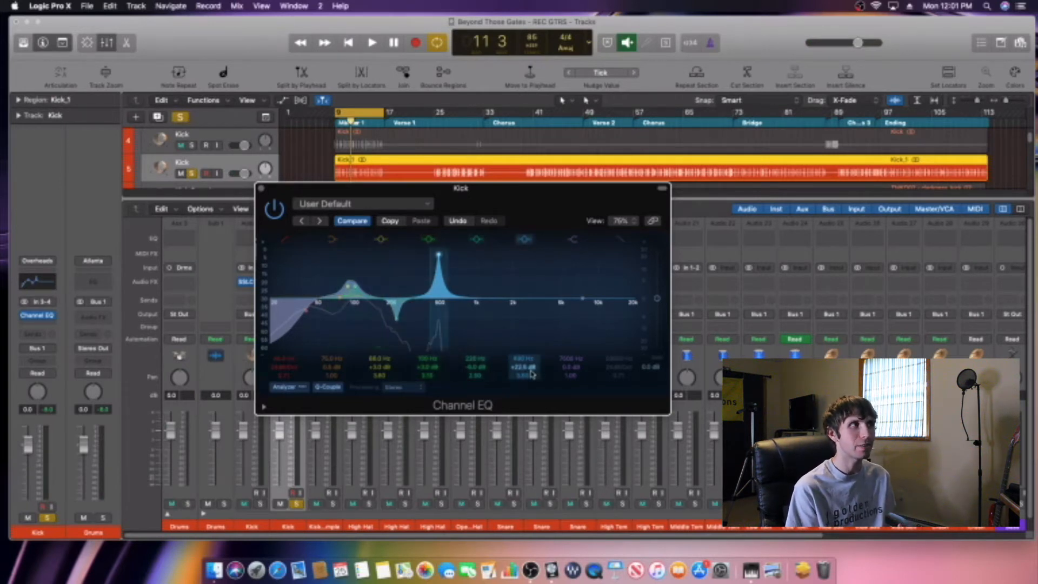
Step: Set the gain of the Kick EQ's swept 430 Hz band to -6 dB and widen its Q to about 2.8 during playback
key(space)
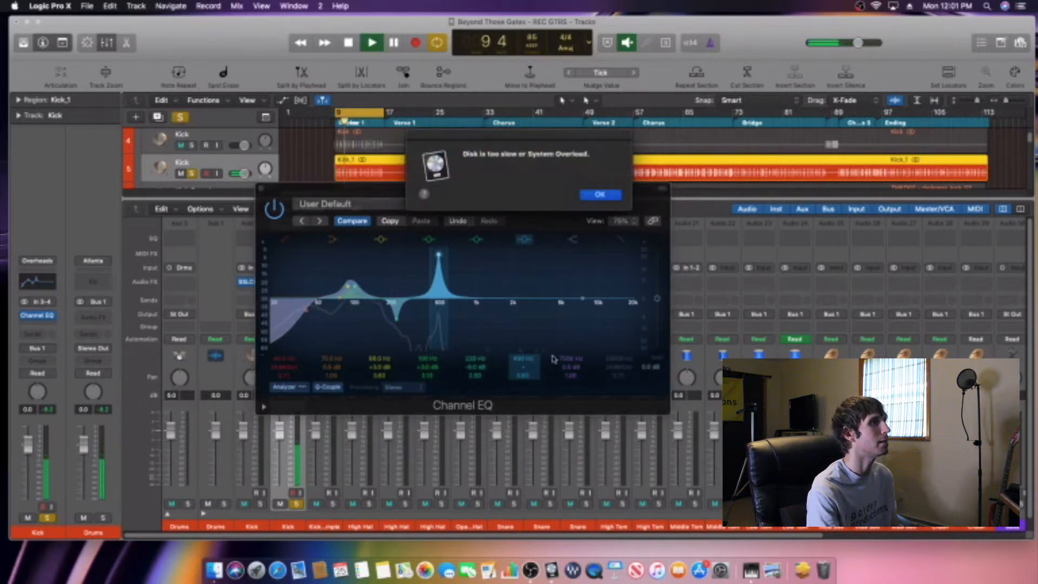
key(Return)
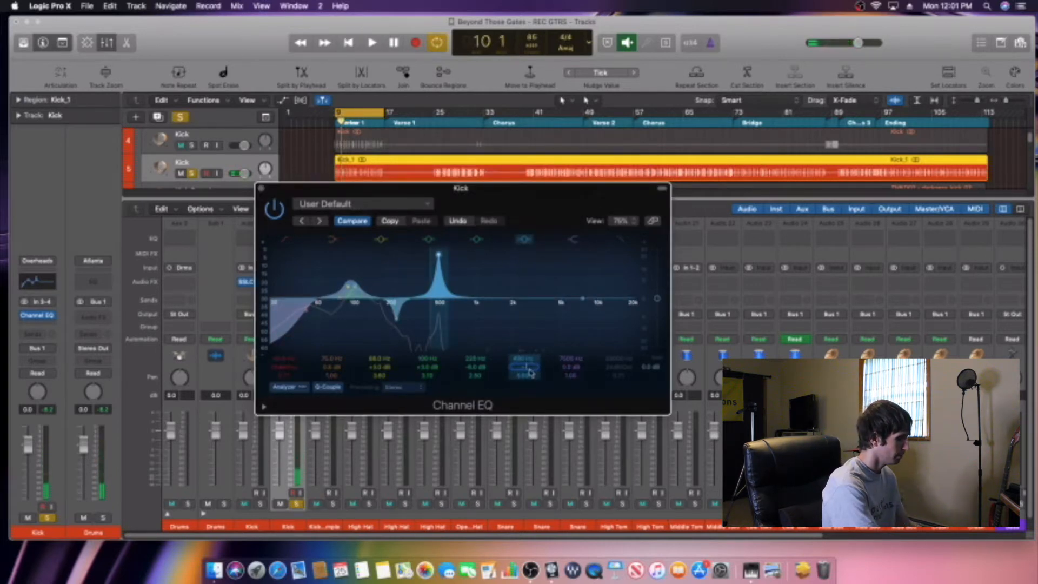
drag(530, 372, 539, 399)
key(space)
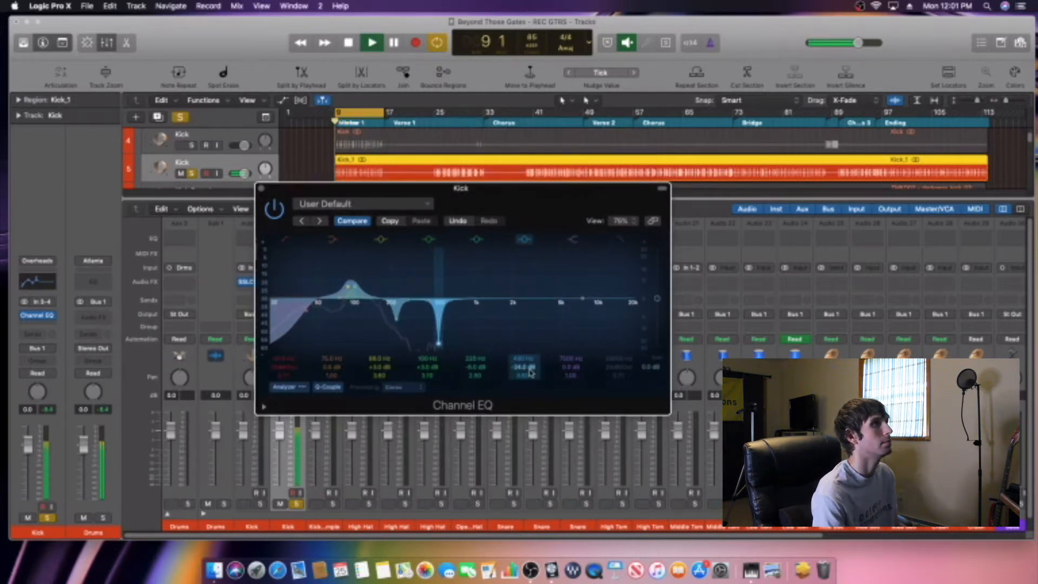
text(-6)
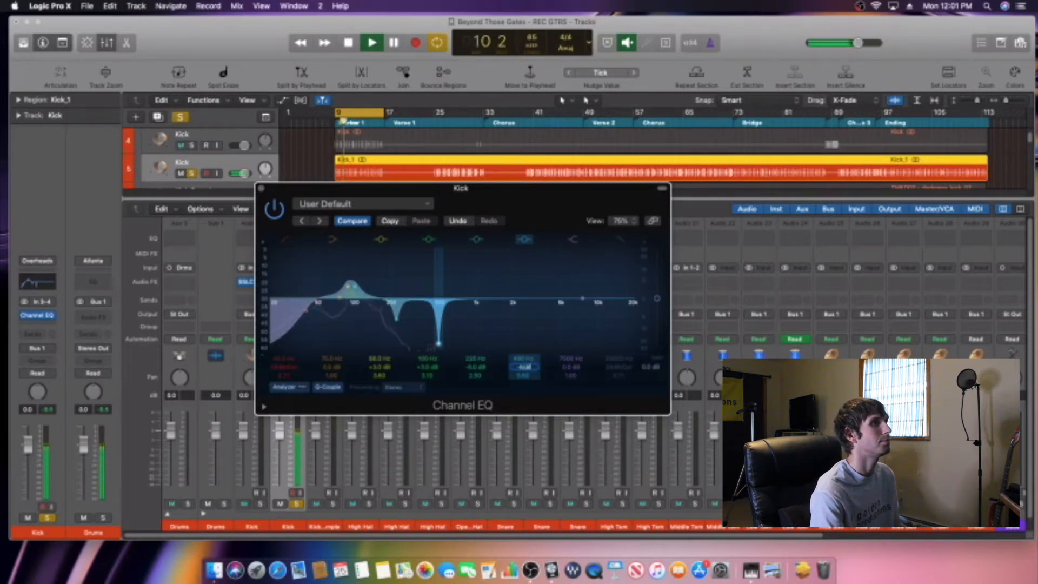
key(Return)
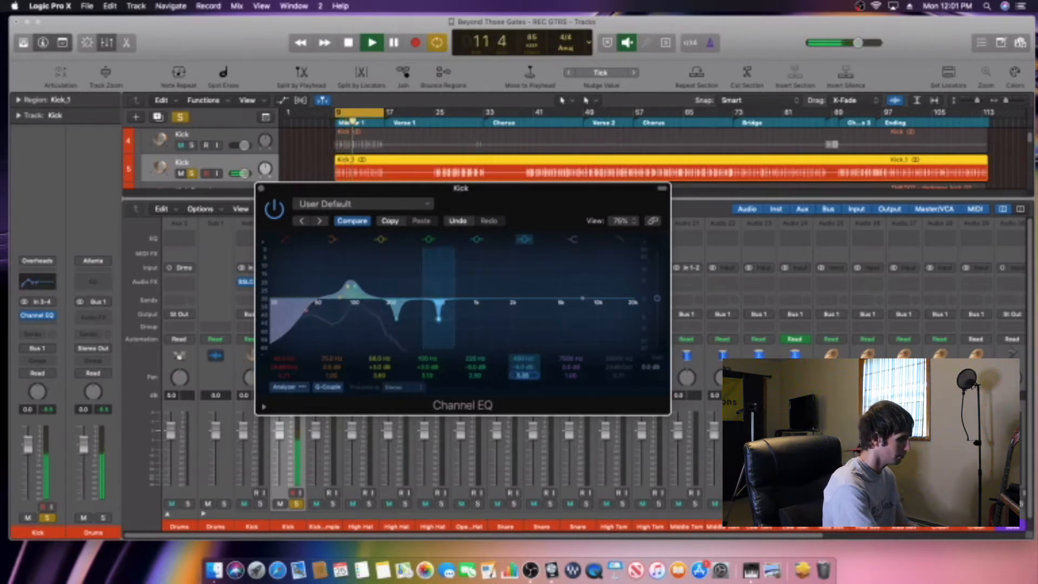
drag(523, 377, 523, 389)
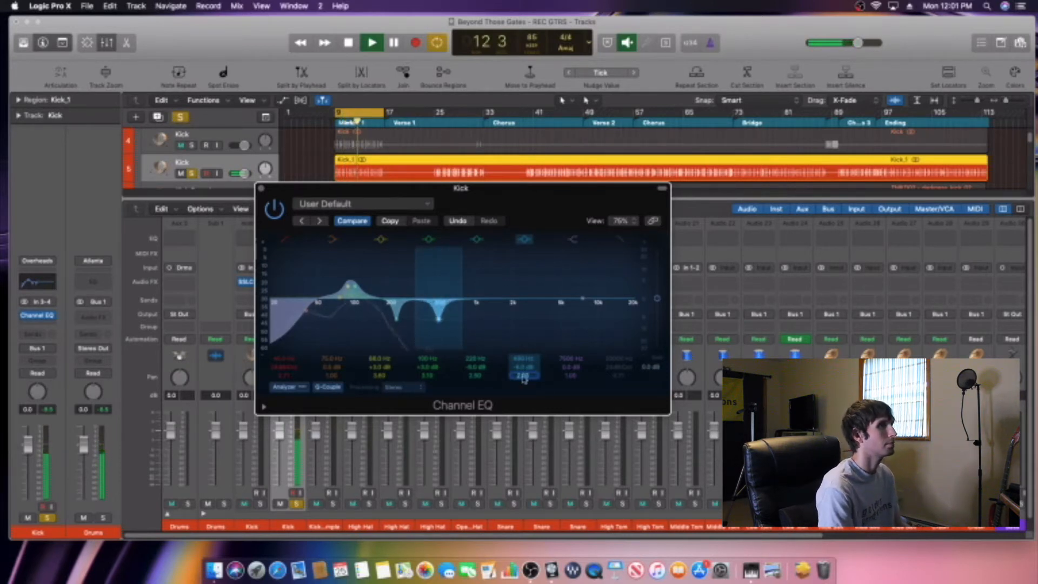
key(space)
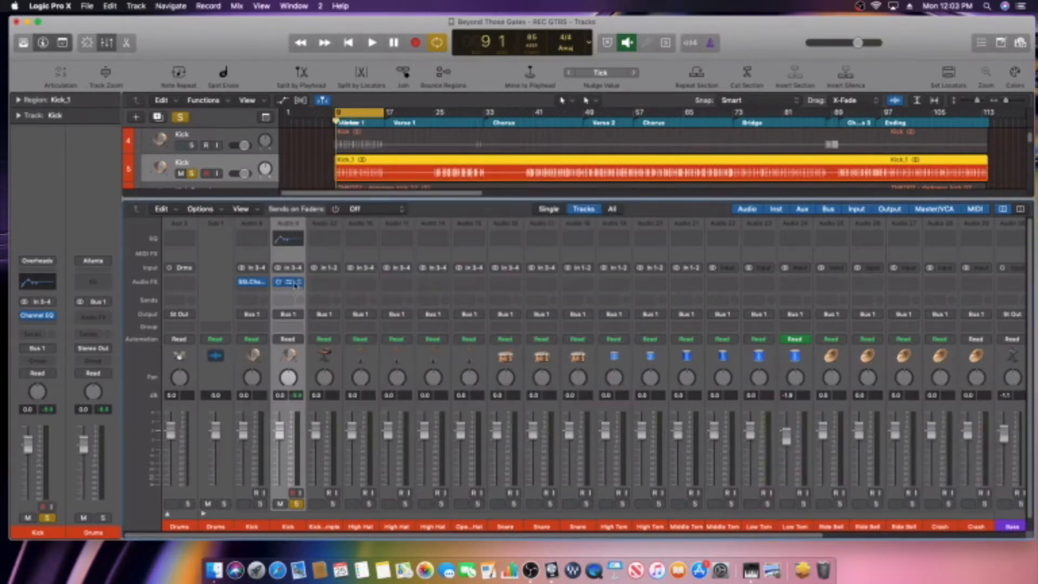
Step: Insert a Compressor after the Channel EQ on the soloed Kick channel and move its window over the mixer's centre
click(288, 282)
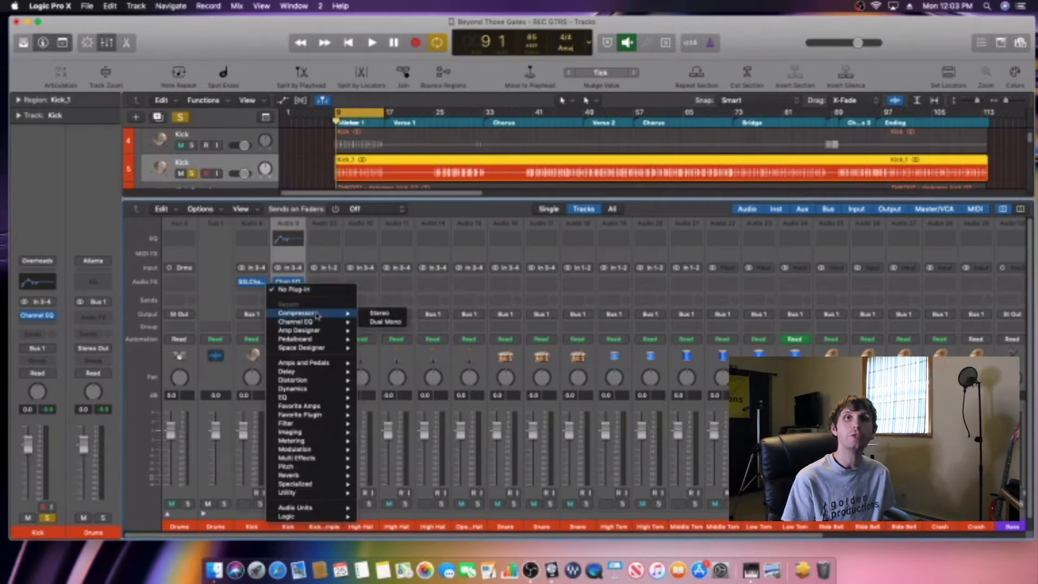
click(376, 322)
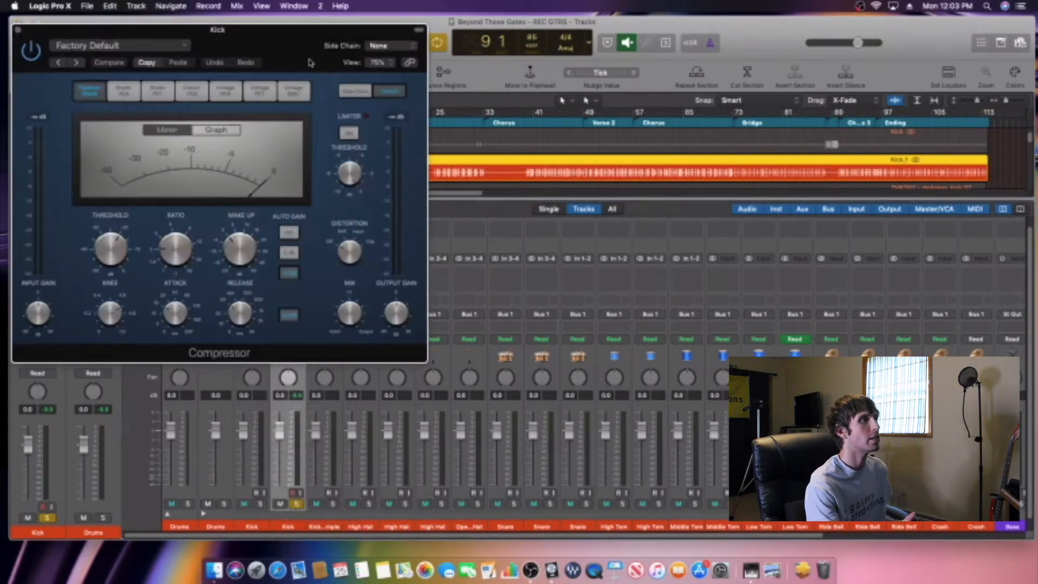
drag(310, 62, 577, 187)
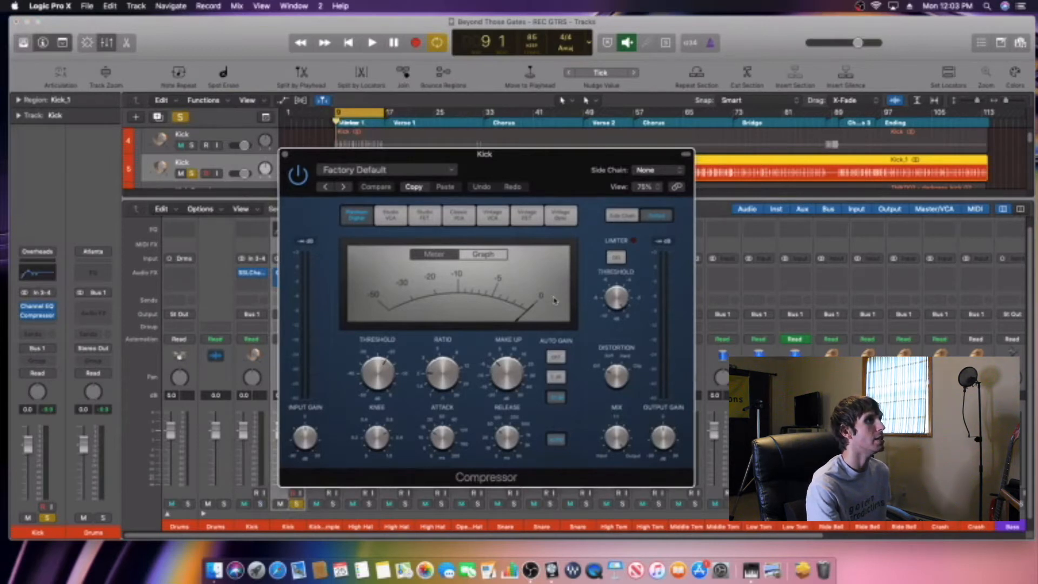
mouse_move(591, 299)
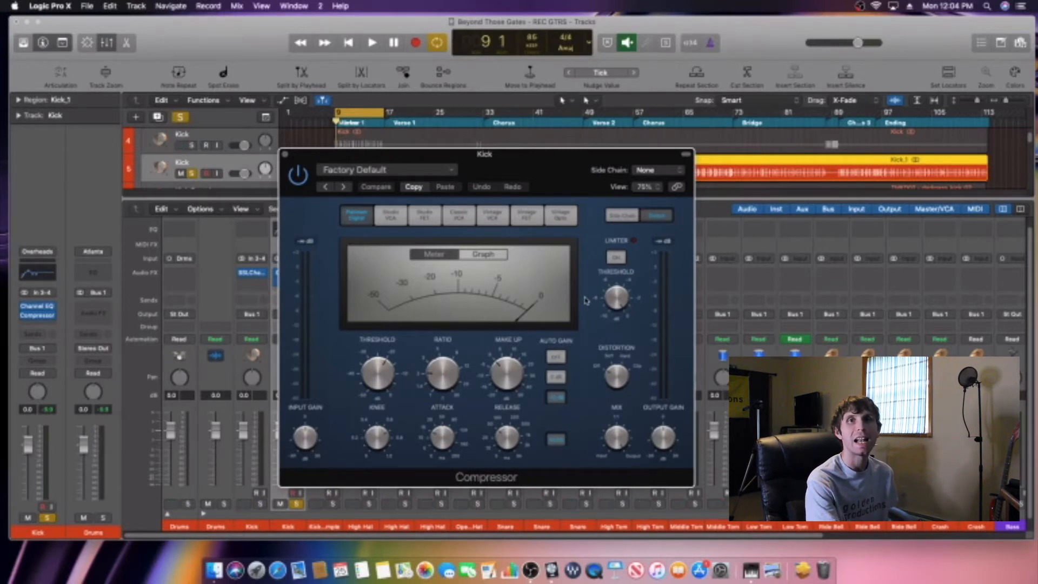
Step: During kick playback, lower the Compressor's threshold, show its graph, and turn off auto gain and automatic release
key(space)
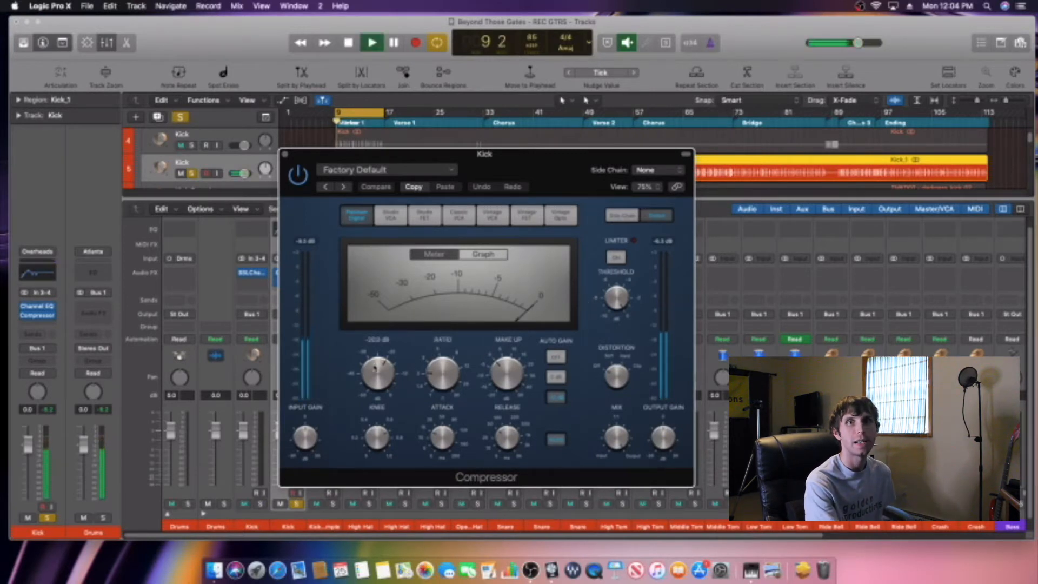
drag(379, 376, 378, 379)
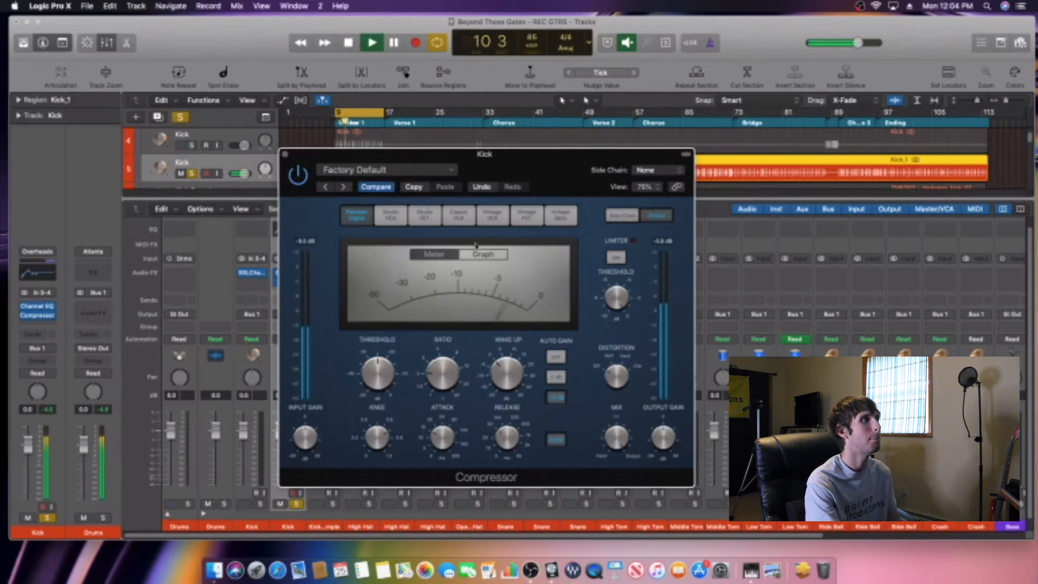
click(485, 254)
click(556, 357)
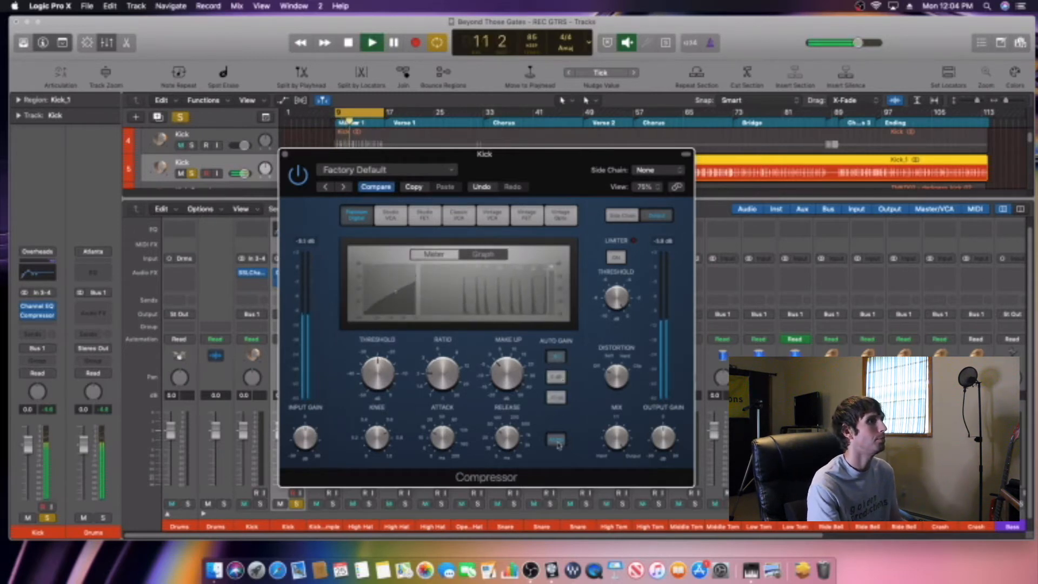
click(556, 440)
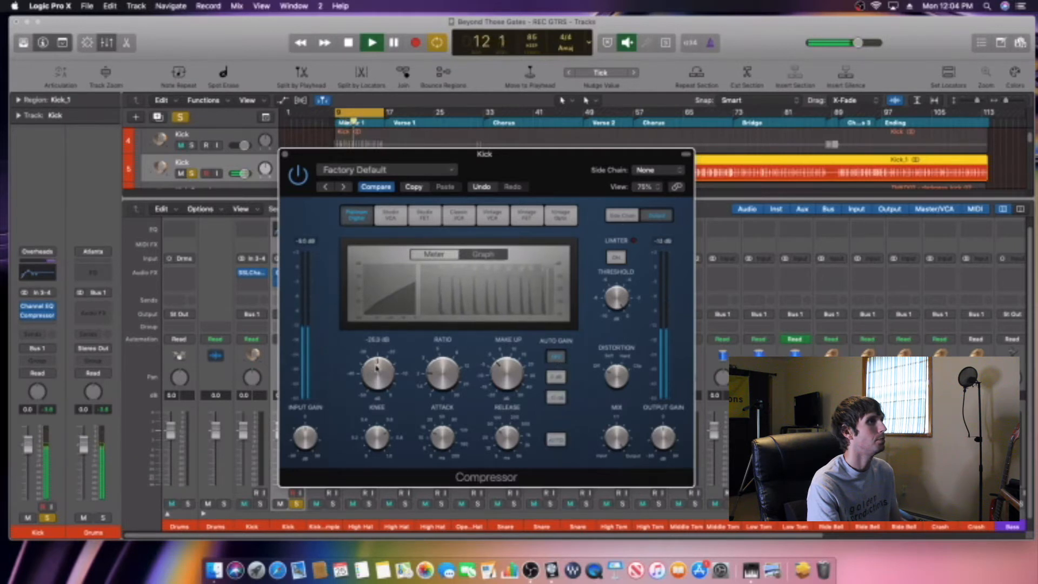
Step: Set the Kick Compressor's threshold to about -29 dB and its ratio to about 2.6:1 during playback
drag(377, 368, 370, 377)
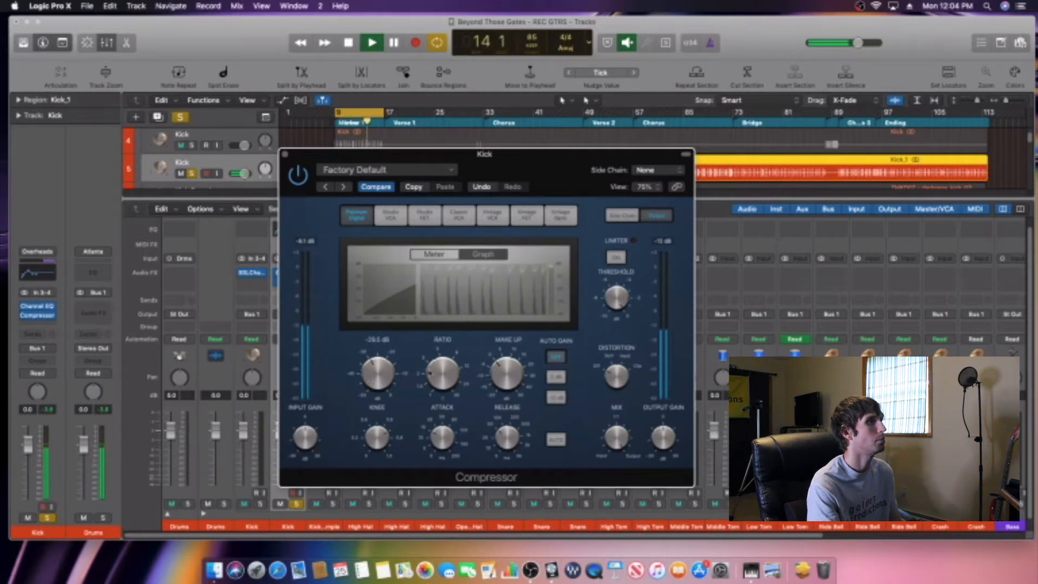
mouse_move(453, 373)
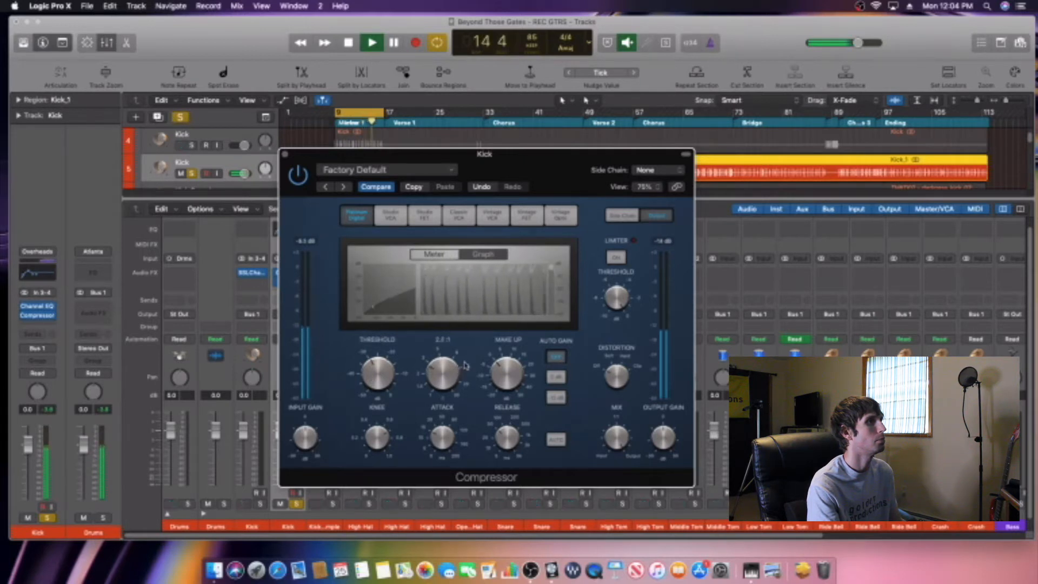
mouse_move(377, 365)
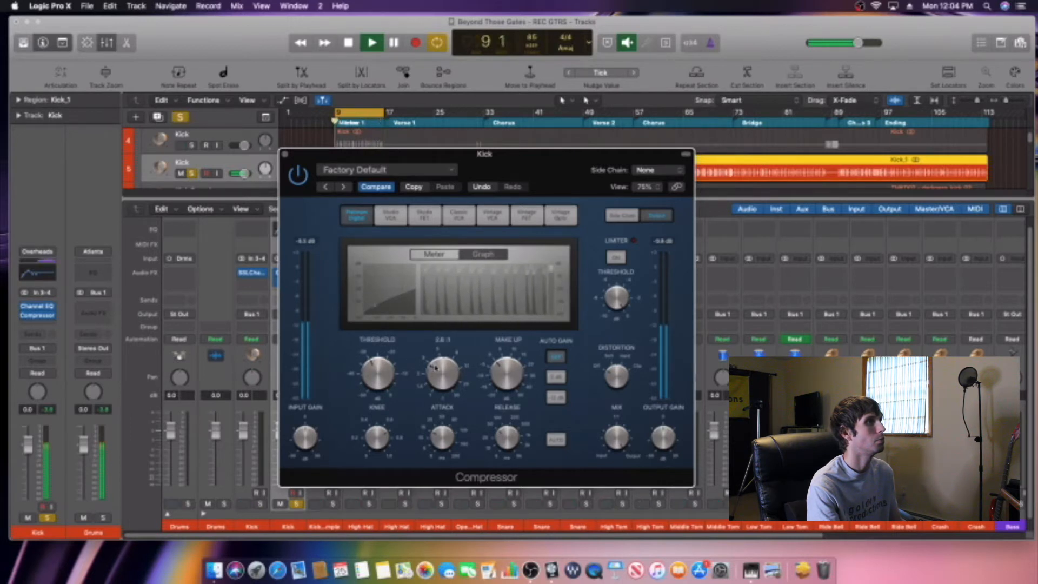
mouse_move(508, 374)
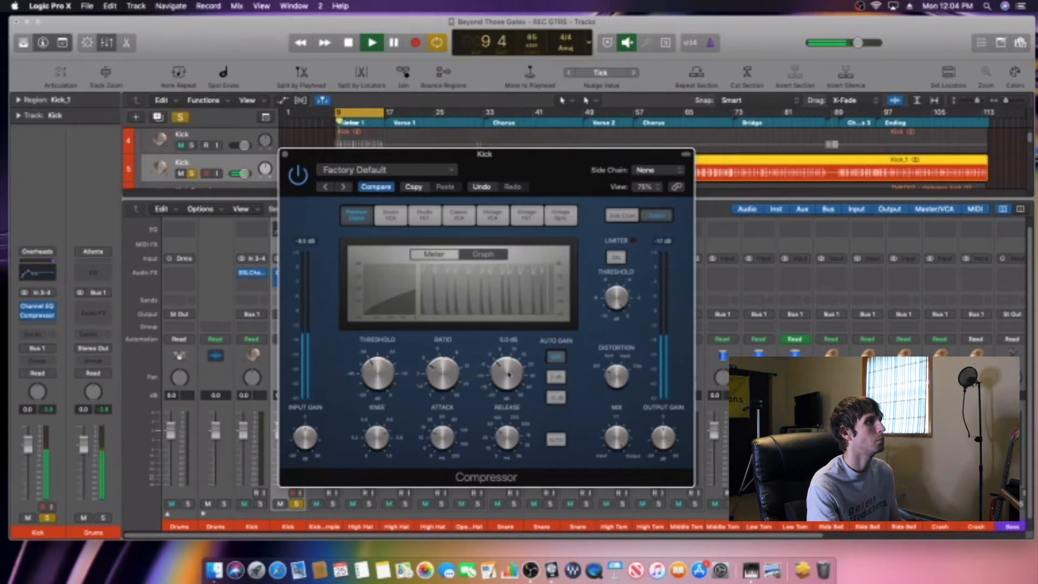
Step: Set the Kick Compressor's attack to about 11 ms and its release to about 140 ms, and stop playback
mouse_move(445, 441)
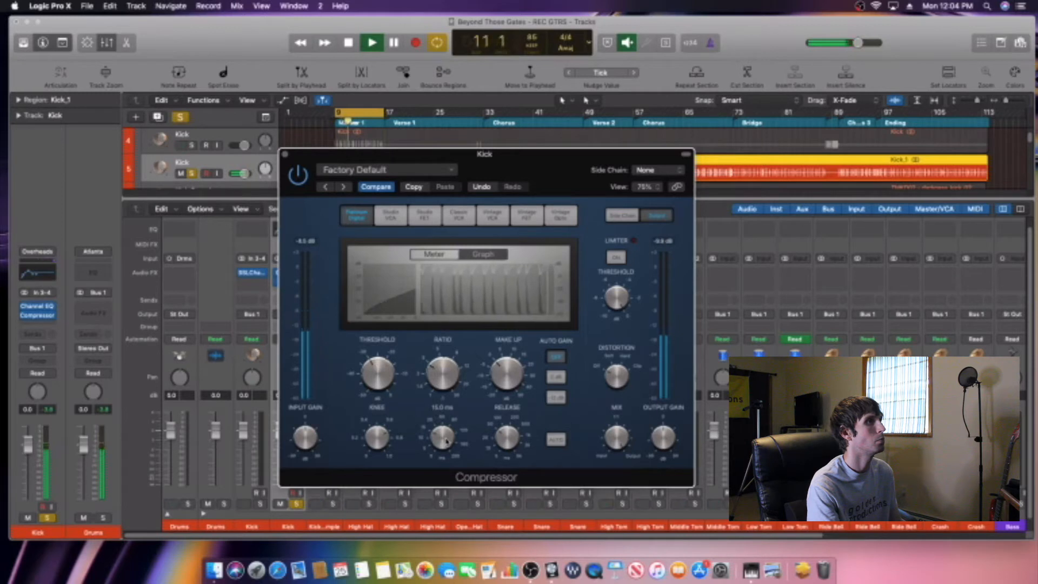
mouse_move(446, 440)
mouse_down()
mouse_move(454, 438)
mouse_move(438, 449)
mouse_up()
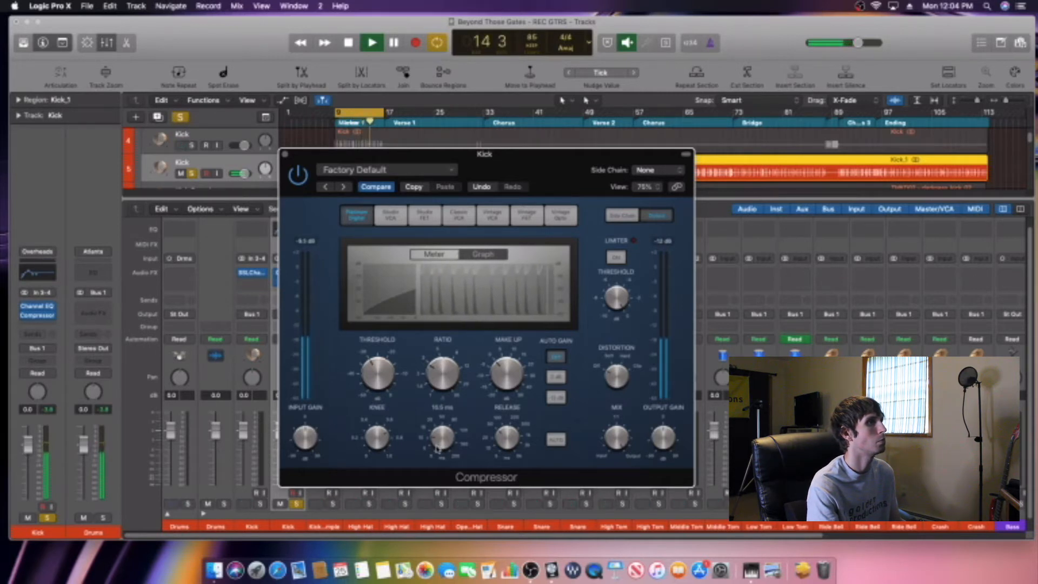
drag(438, 450, 439, 449)
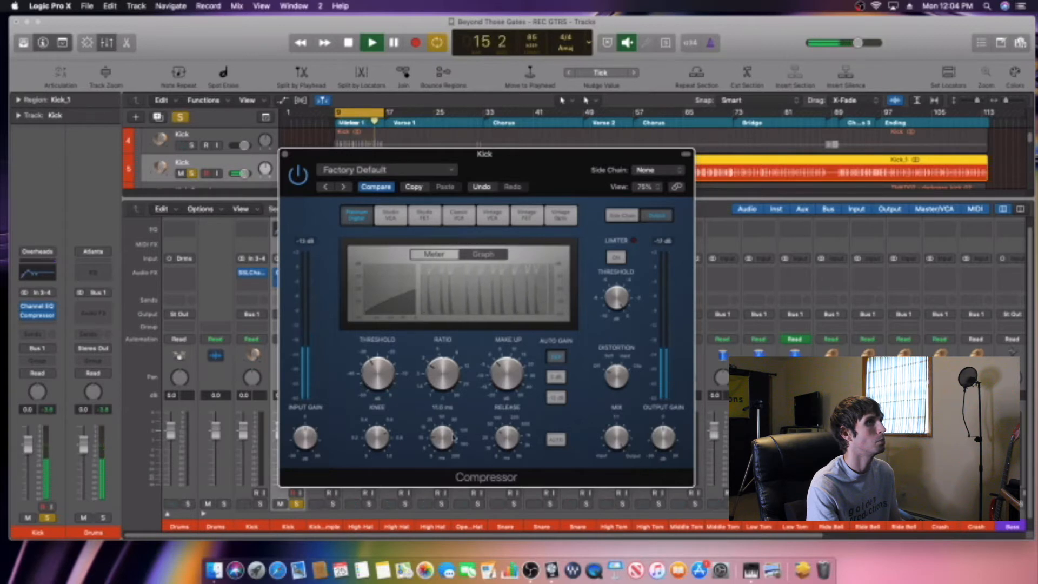
mouse_move(496, 429)
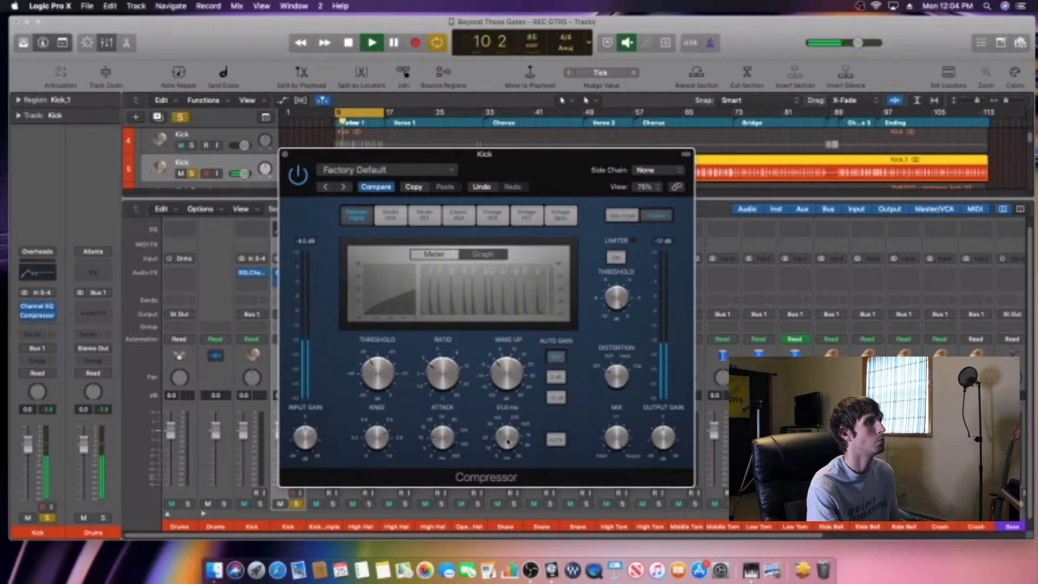
mouse_move(509, 440)
mouse_down()
mouse_move(519, 429)
mouse_move(515, 438)
mouse_up()
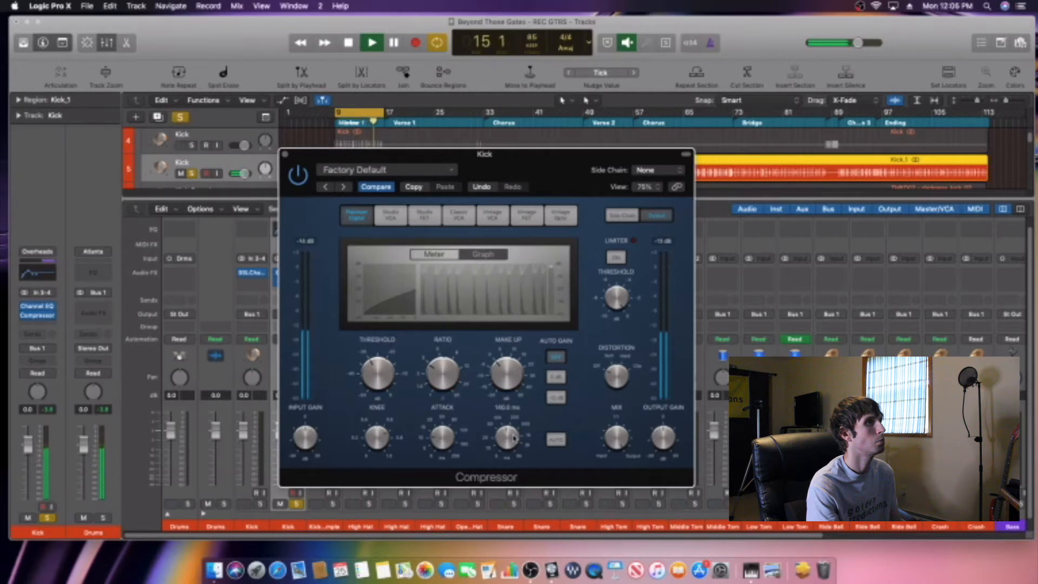
key(space)
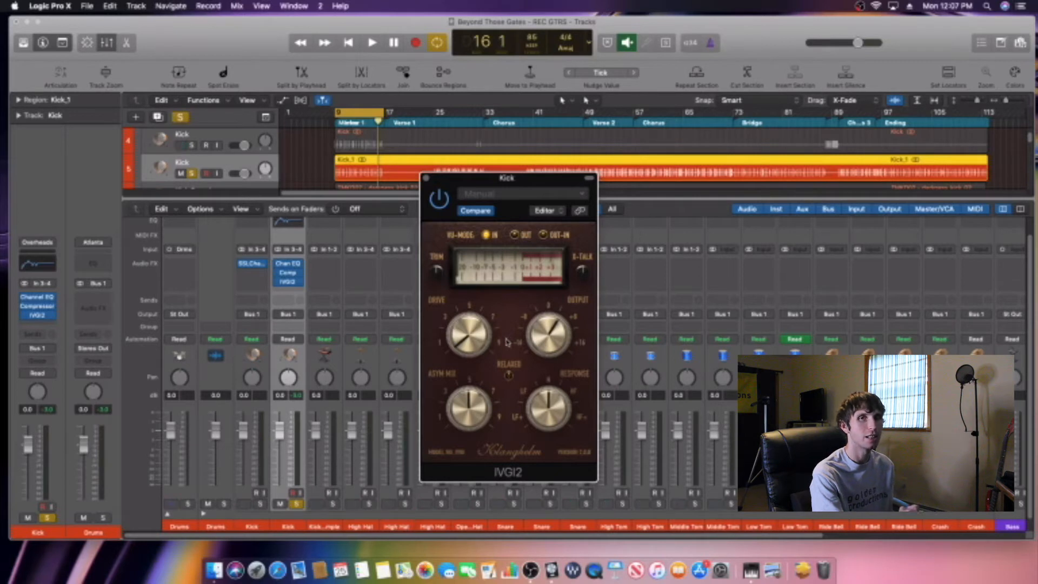
Step: Raise the drive of the Kick's IVGI2 saturator to just below its midpoint and increase its output slightly during playback
key(space)
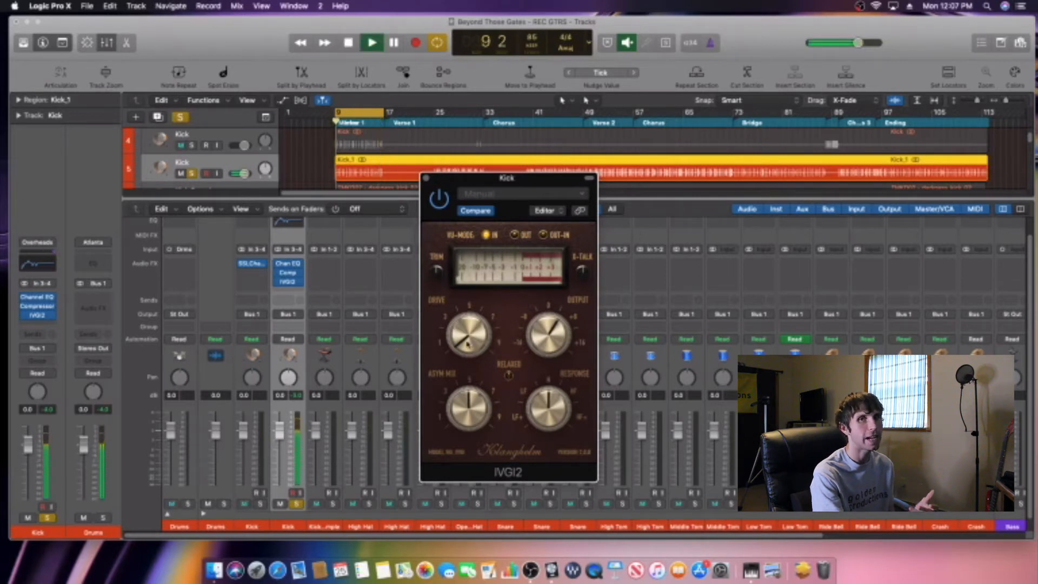
drag(469, 342, 491, 320)
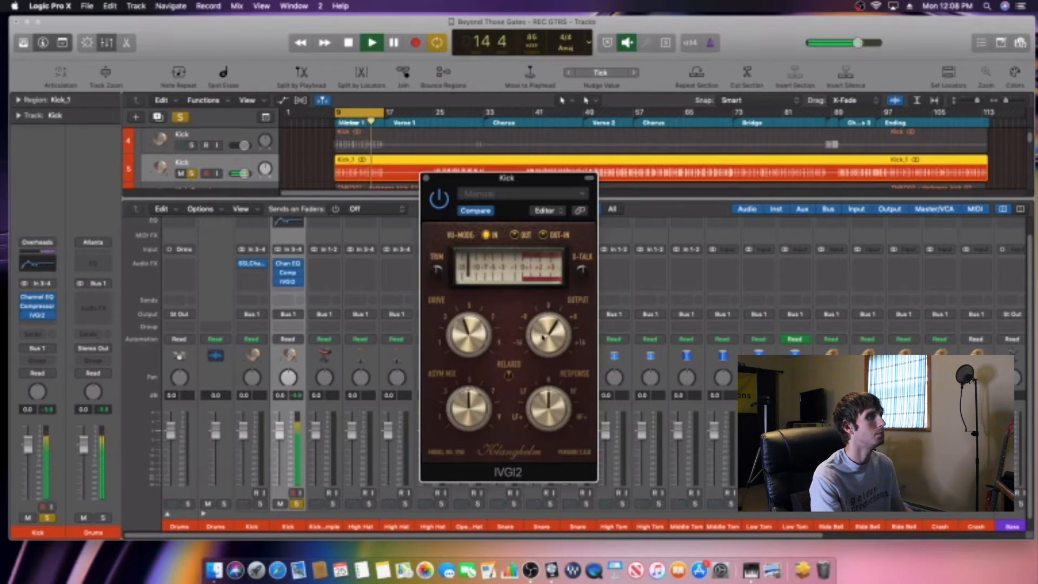
drag(550, 339, 551, 336)
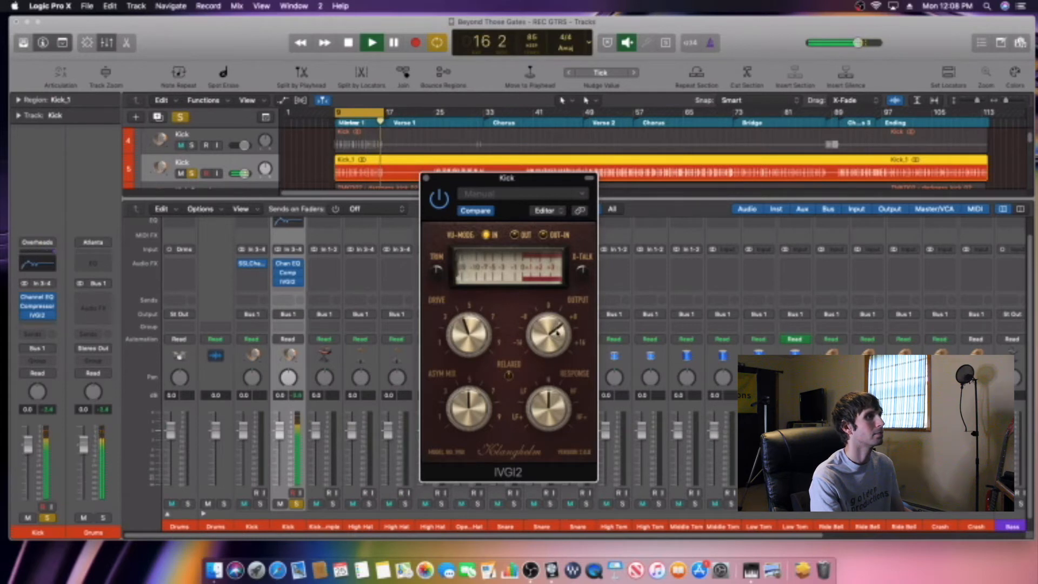
key(space)
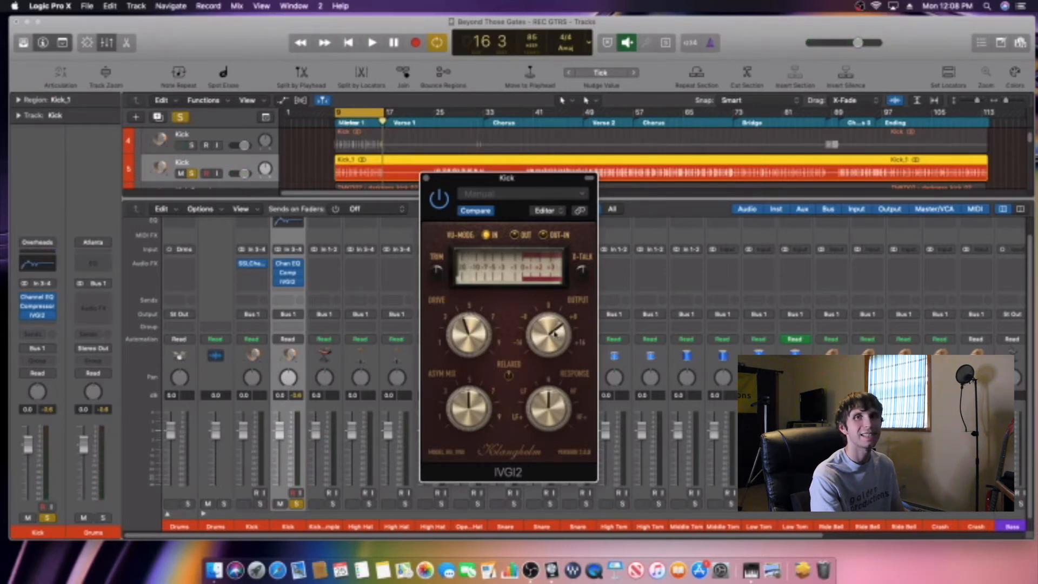
Step: Turn the response of the Kick's IVGI2 toward HF while the kick plays, and stop playback
key(space)
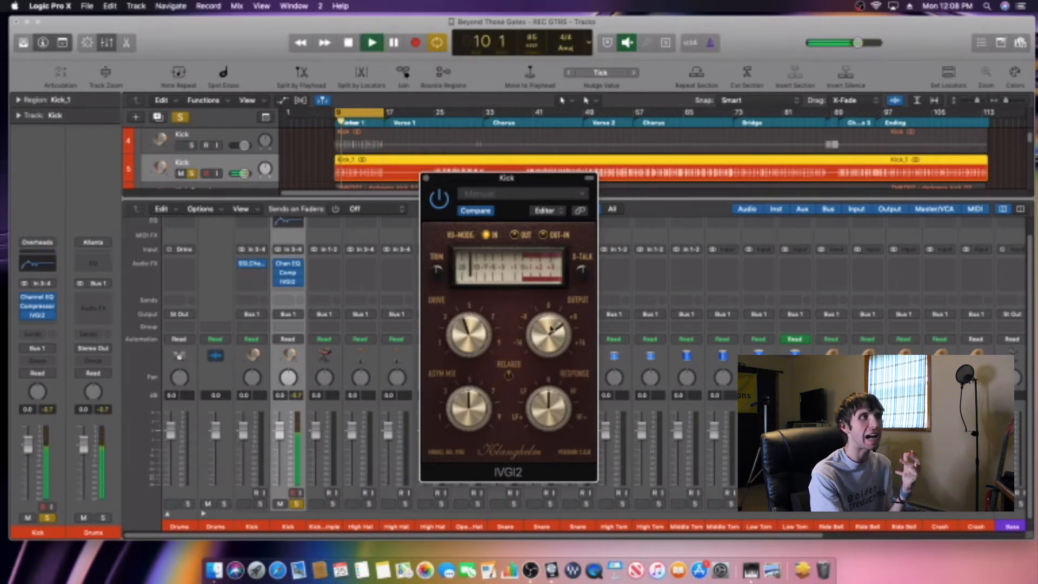
key(space)
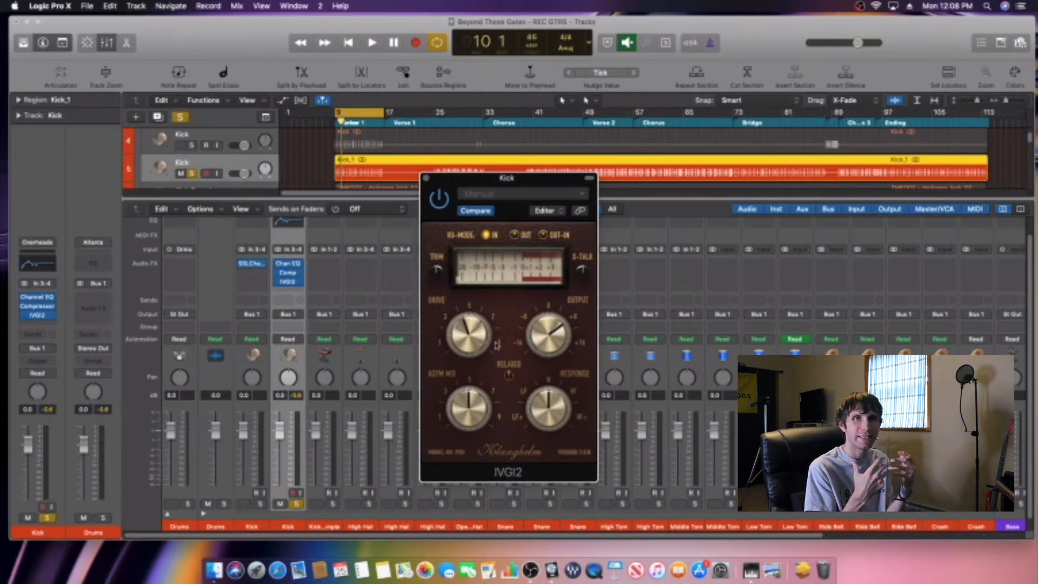
key(space)
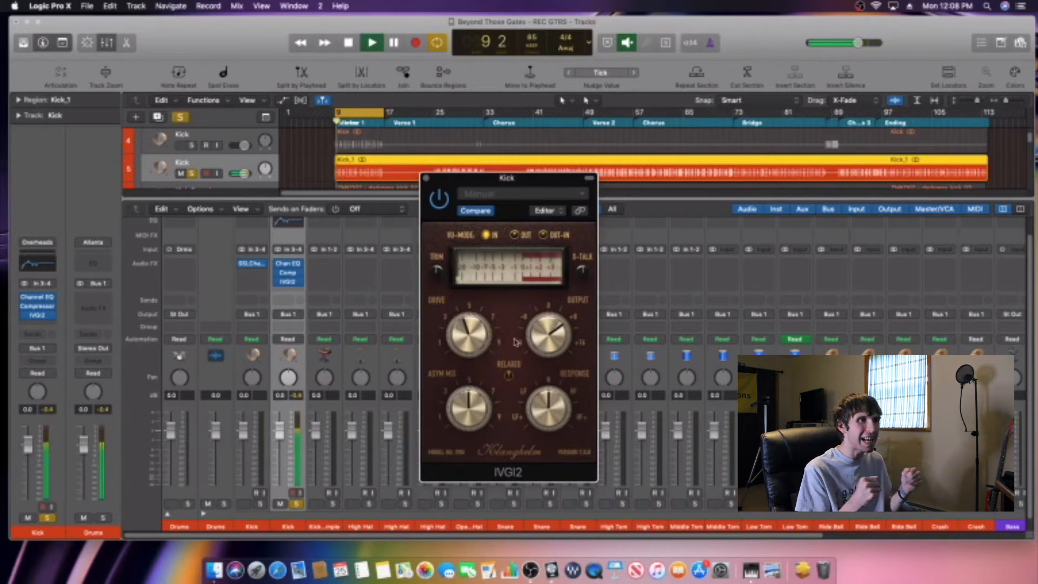
drag(557, 412, 574, 400)
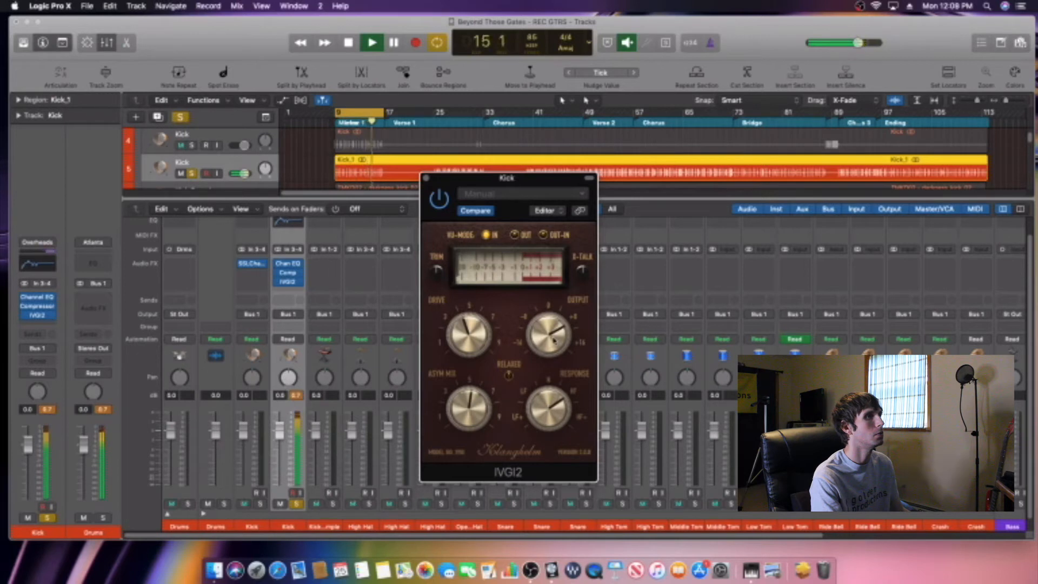
key(space)
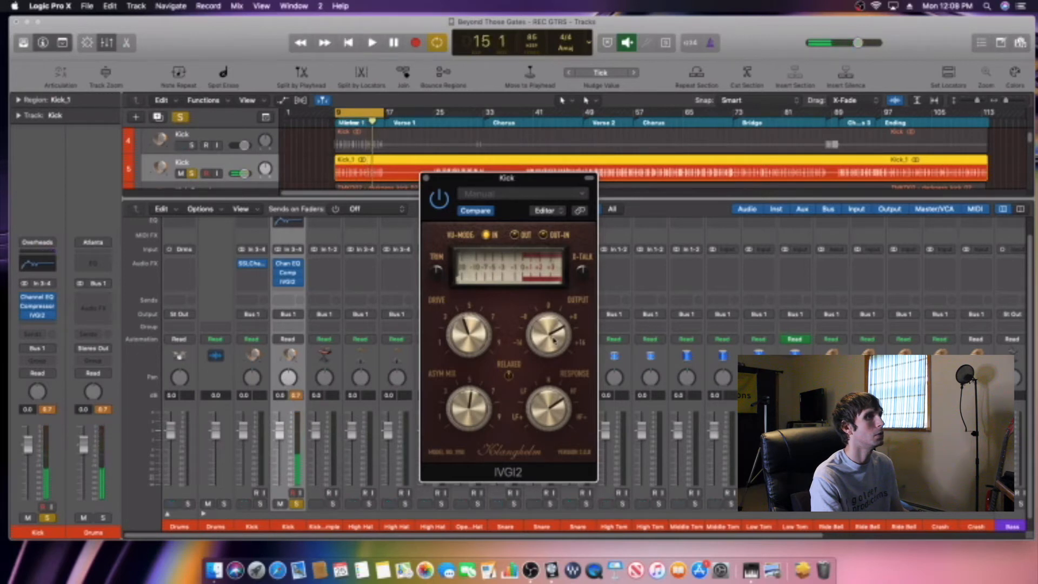
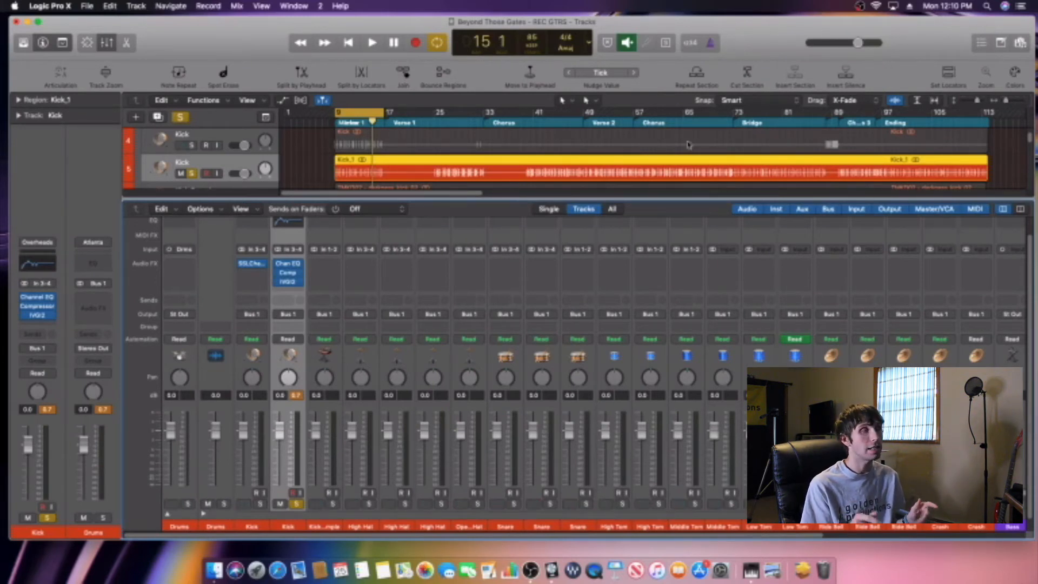
Step: Insert Space Designer from the favorite plug-ins after IVGI2 on the Kick channel and move its window over the mixer's centre
click(298, 292)
mouse_move(320, 349)
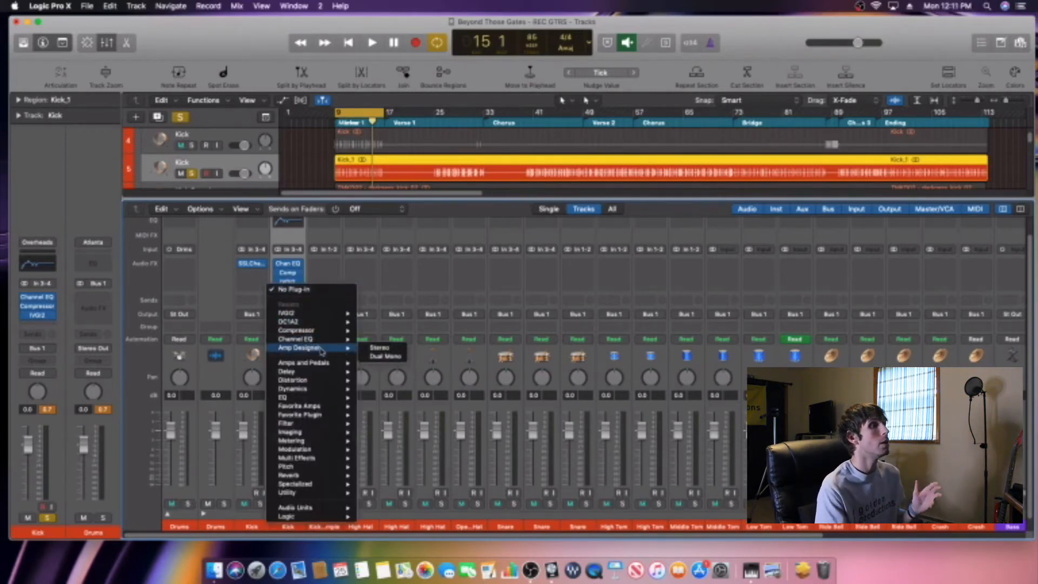
mouse_move(309, 510)
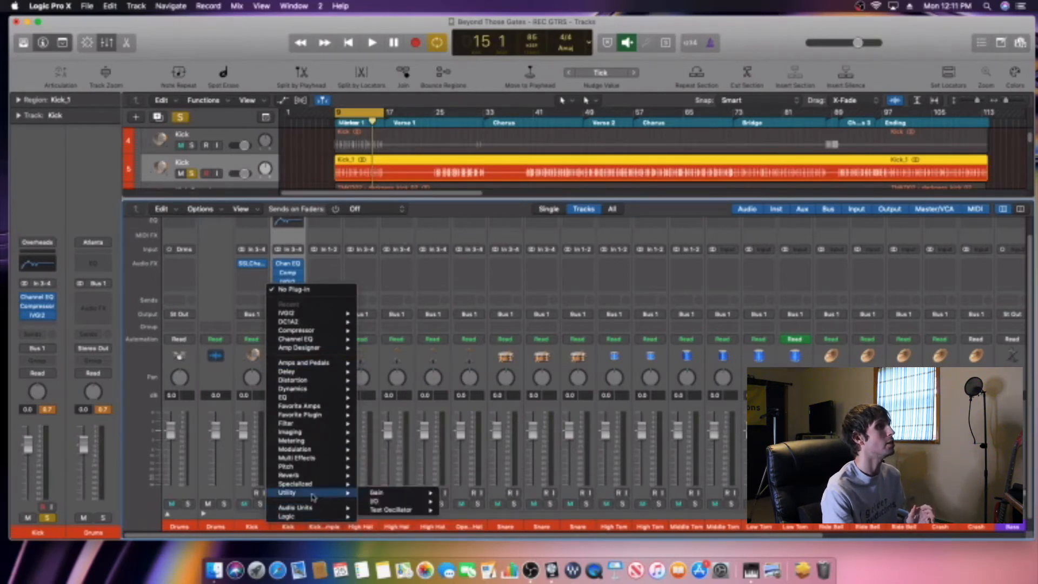
mouse_move(314, 414)
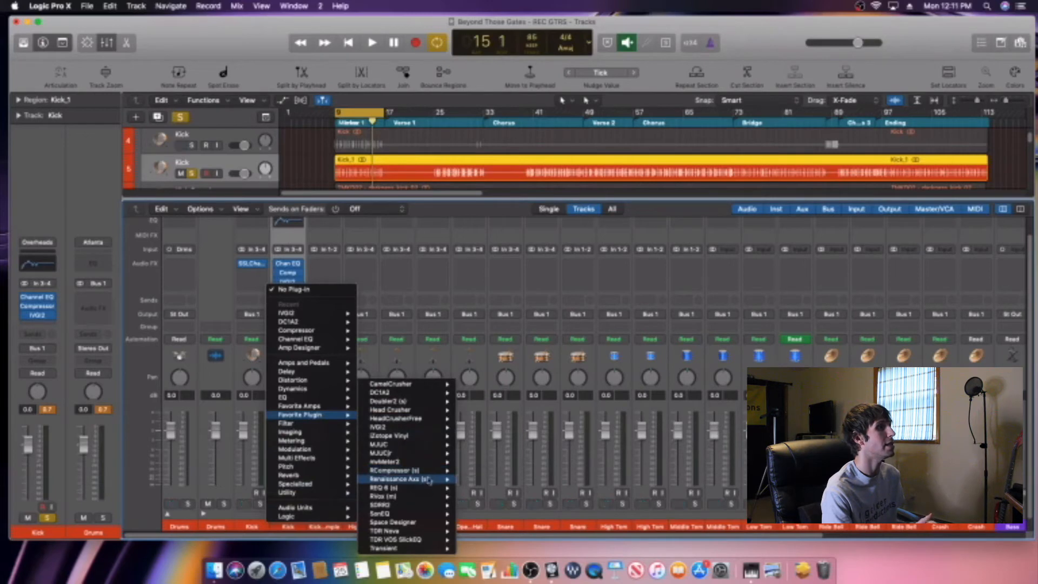
click(481, 523)
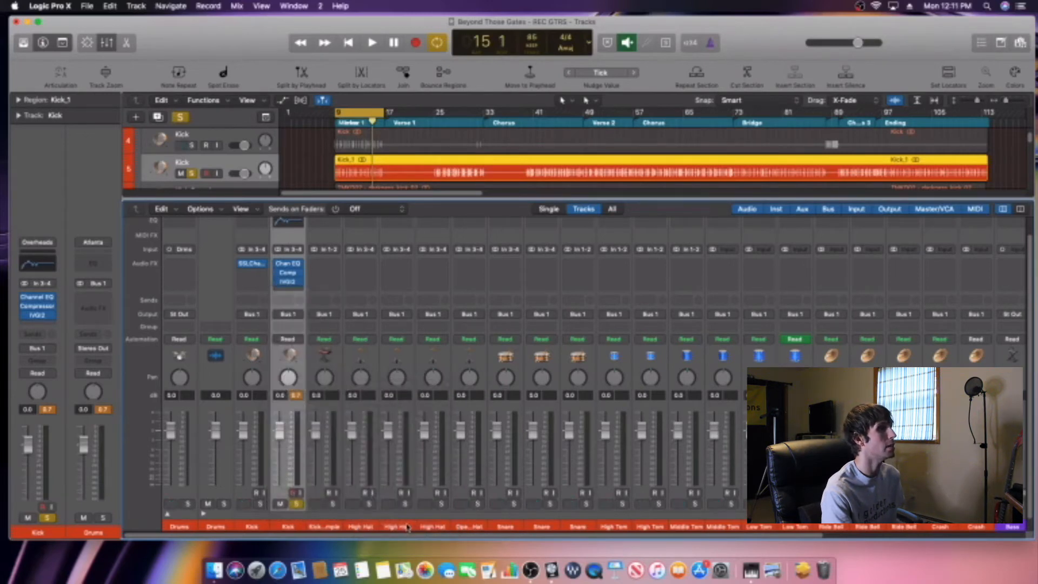
drag(240, 52, 595, 248)
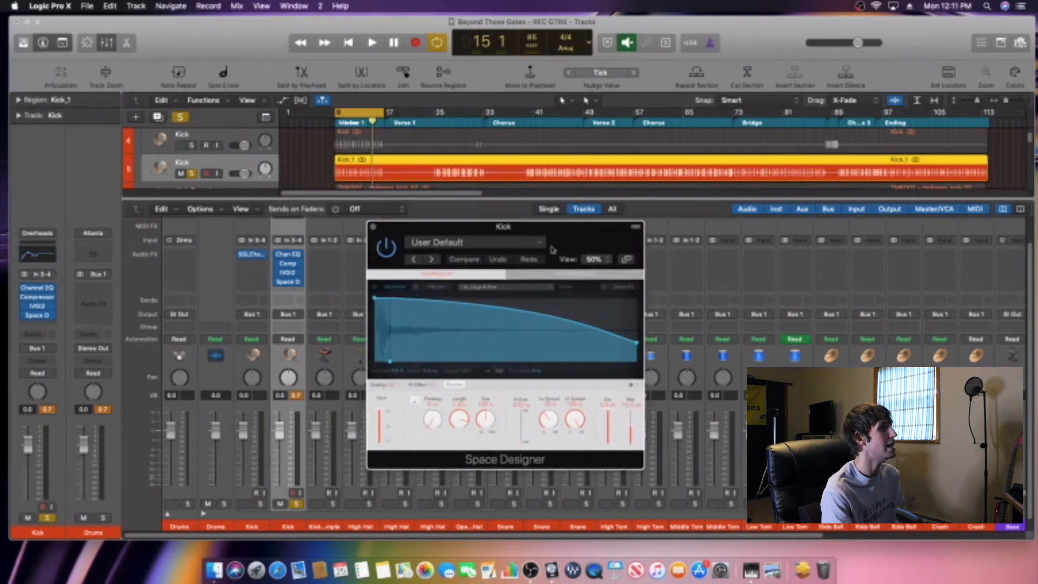
Step: Load the 06.6s Botta Church preset from the large halls in the Kick's Space Designer and lower the wet level to about -28 dB
click(498, 244)
mouse_move(489, 467)
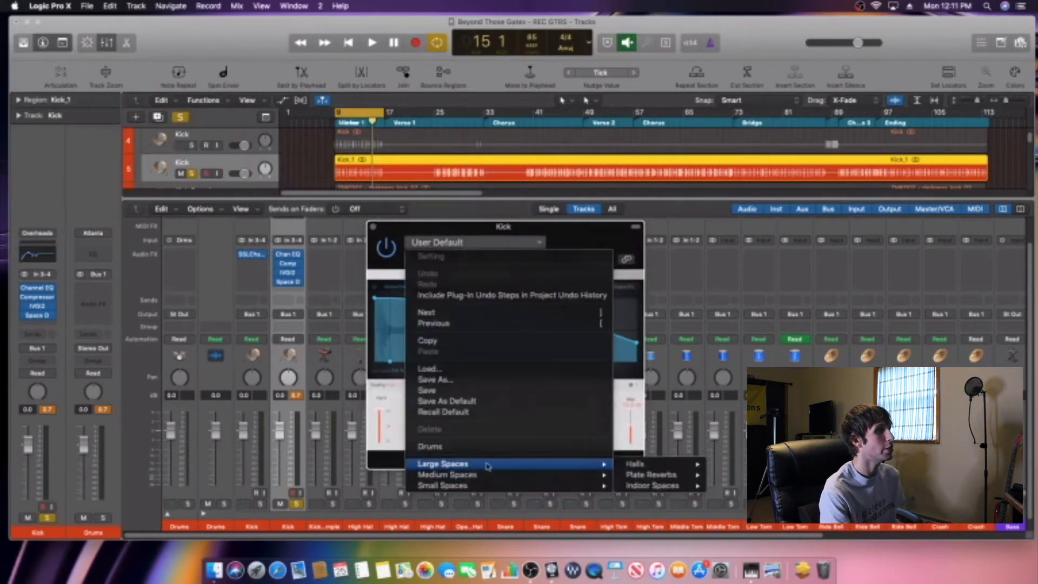
mouse_move(655, 468)
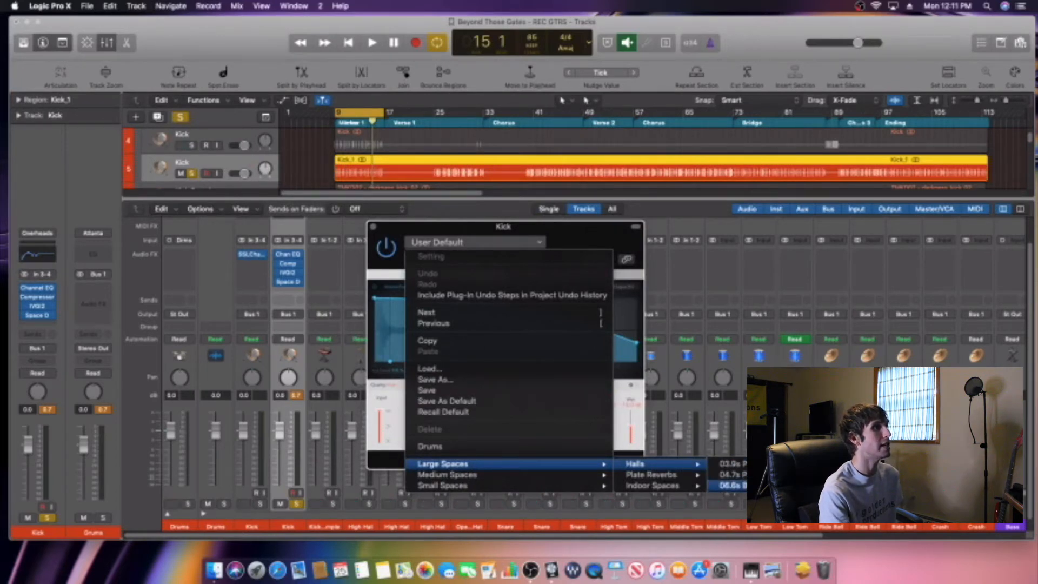
click(732, 485)
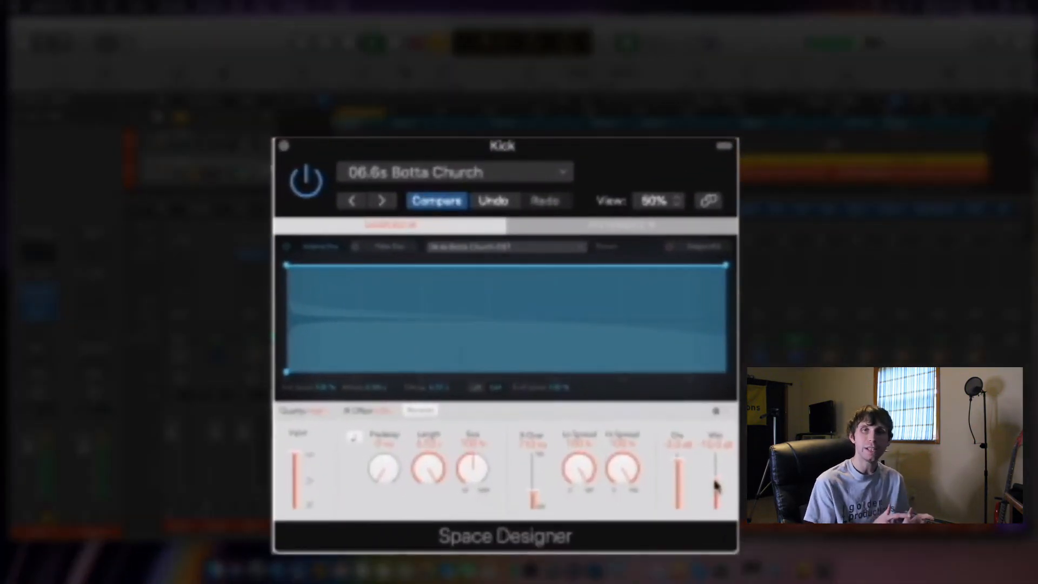
drag(714, 481, 716, 487)
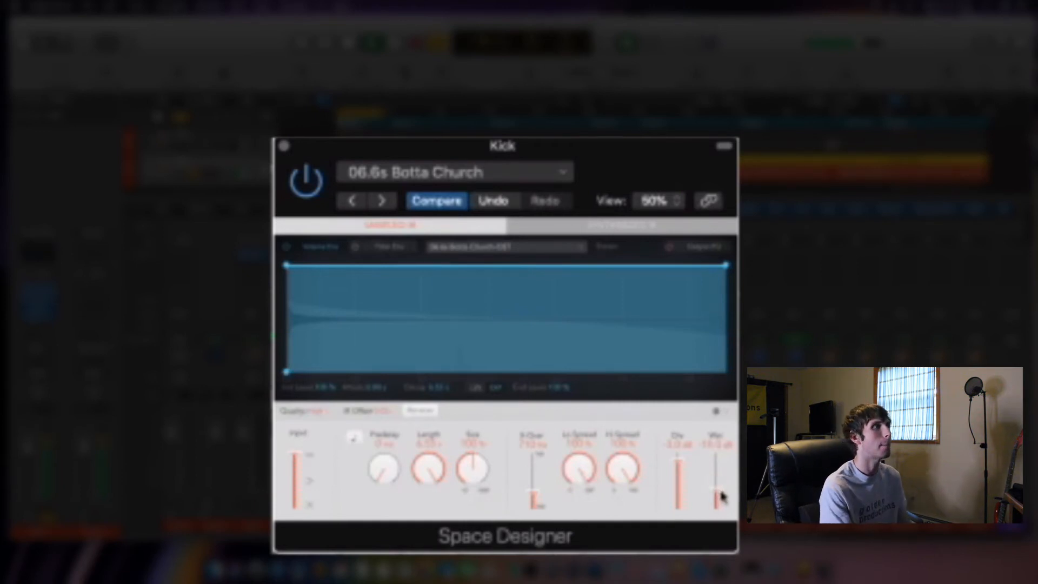
drag(722, 494, 725, 491)
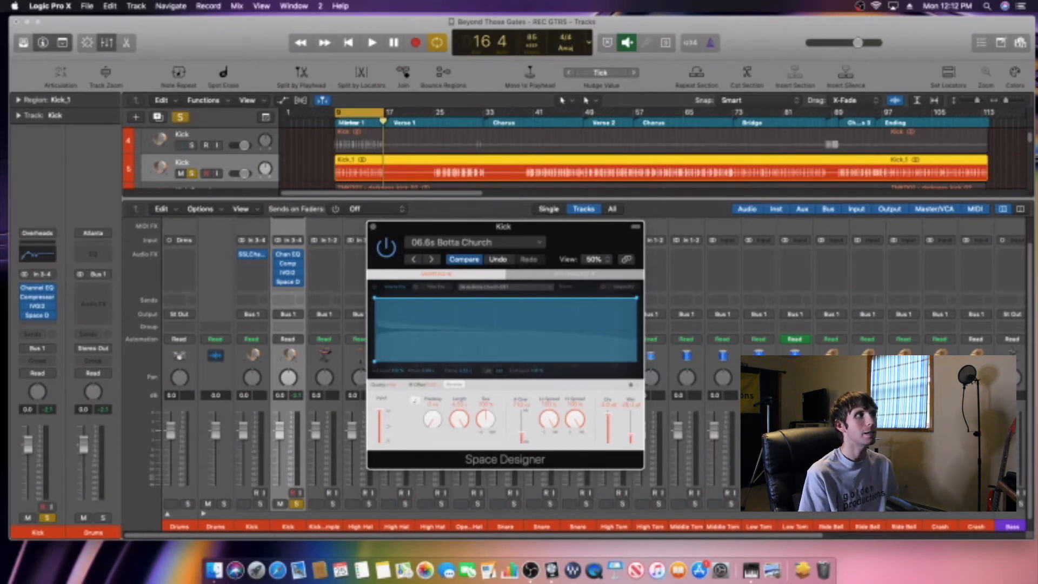
Step: In Space Designer's output EQ, enable a low cut and a high cut to roll off both ends of the kick reverb
click(622, 287)
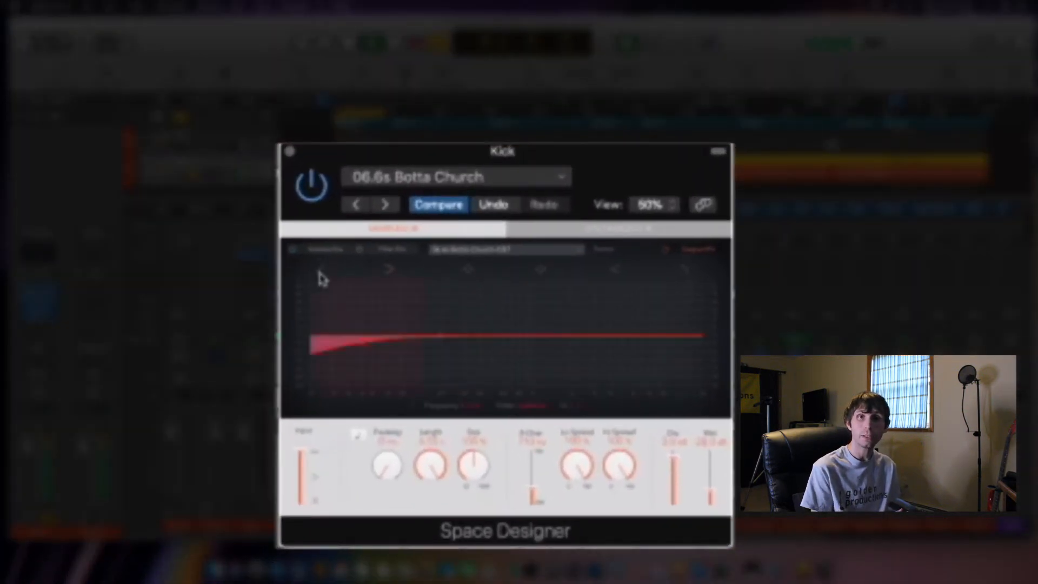
drag(369, 348, 417, 342)
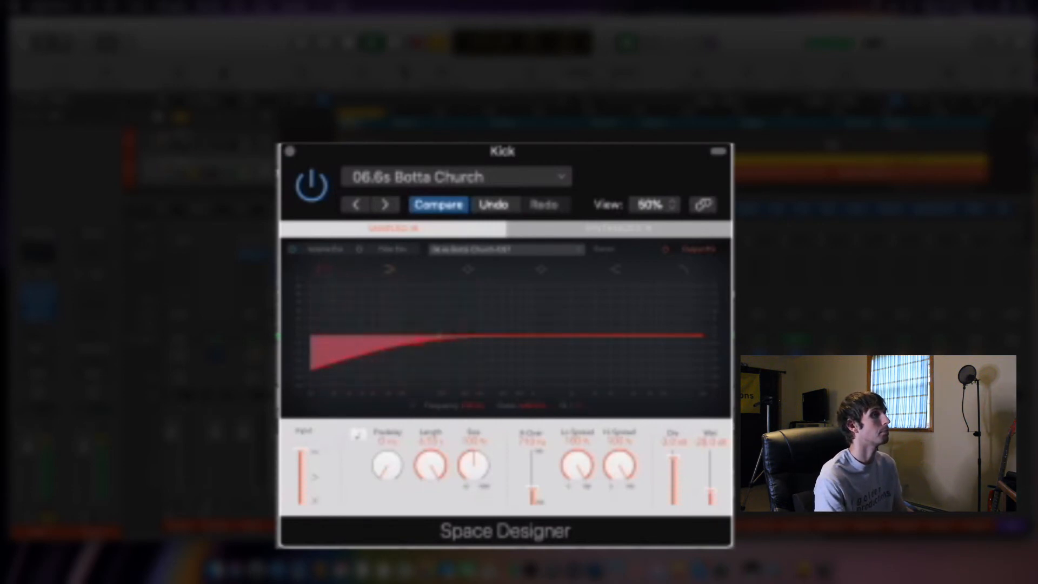
drag(686, 274, 634, 346)
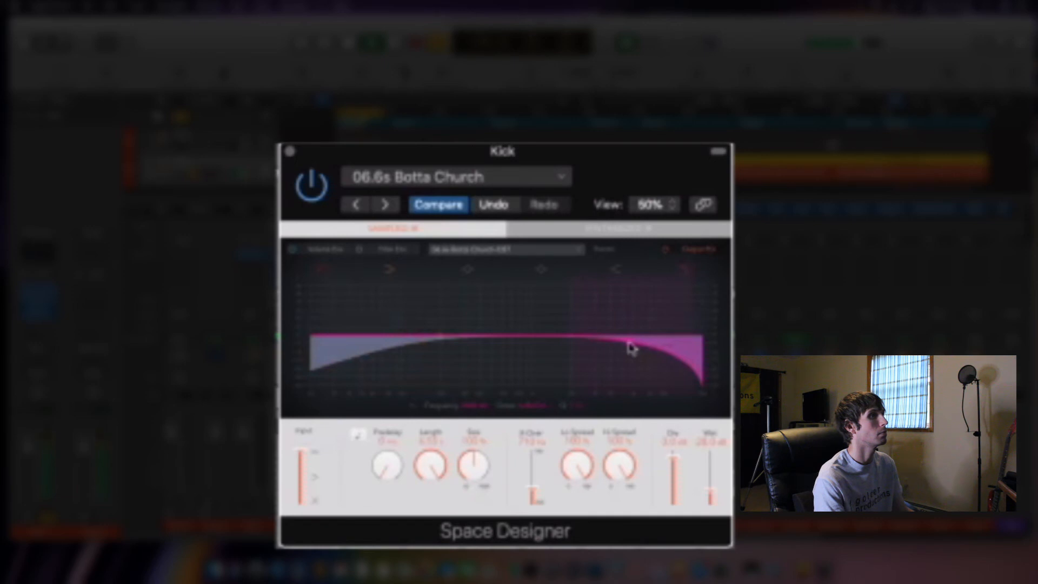
drag(628, 345, 624, 342)
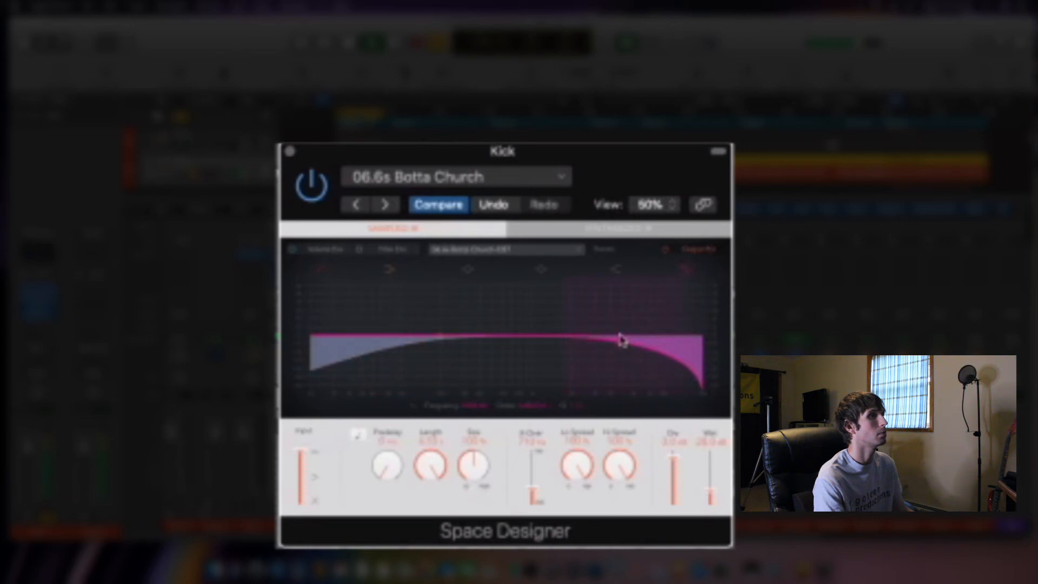
drag(621, 339, 628, 338)
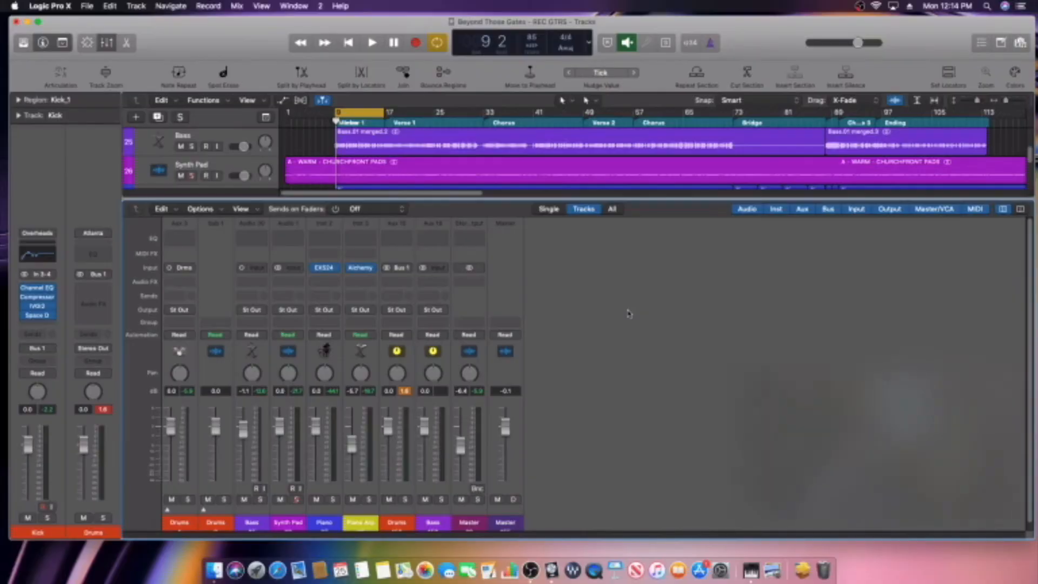
Step: Play the full mix and expand the Drums stack in the mixer to reveal its individual channels
key(space)
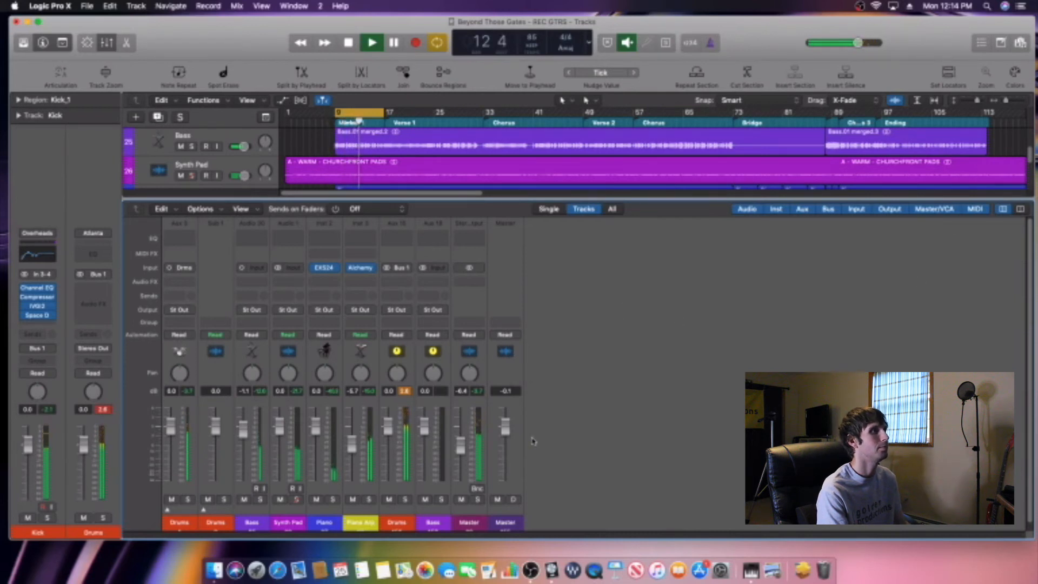
click(205, 510)
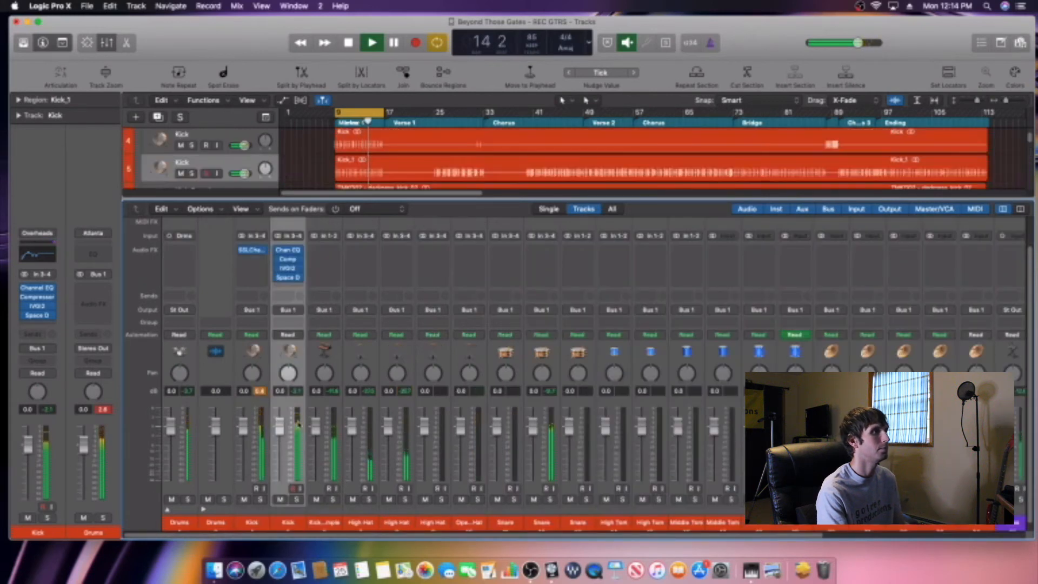
key(space)
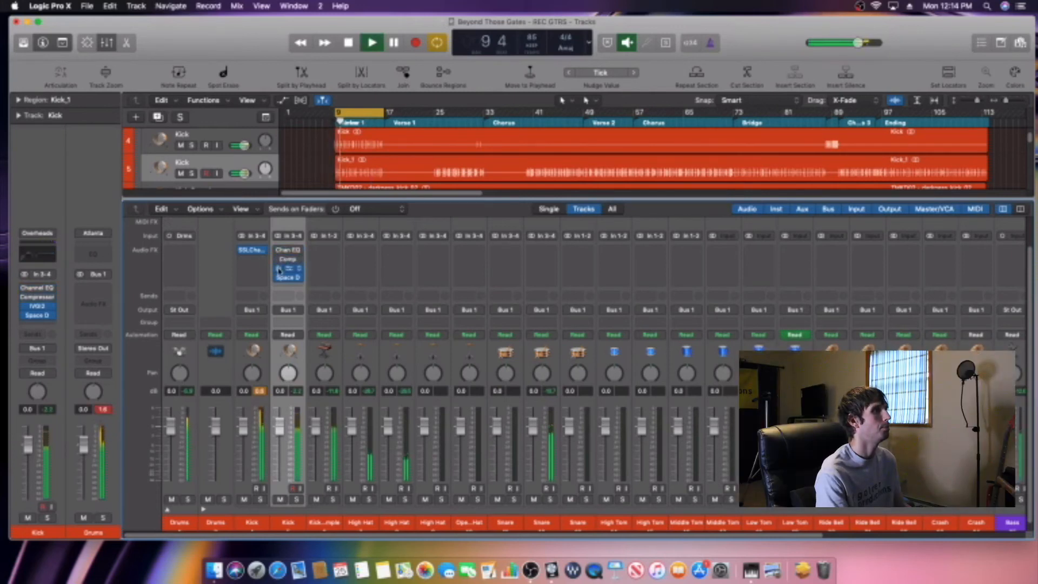
Step: Compare the kick in the playing mix by bypassing its four plug-ins and re-enabling them one by one from Channel EQ, and stop playback
click(279, 270)
click(278, 284)
click(275, 281)
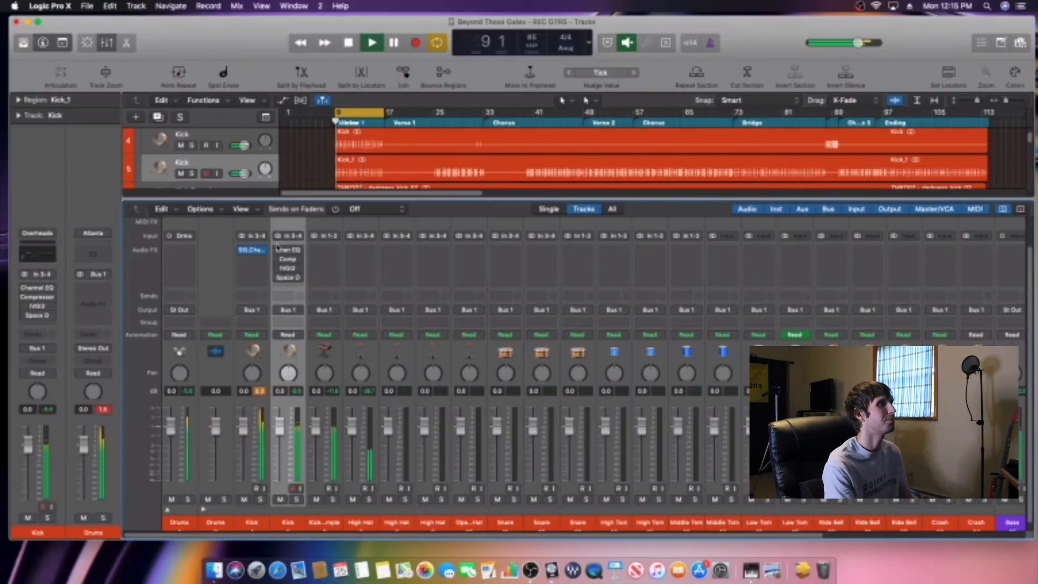
mouse_move(279, 250)
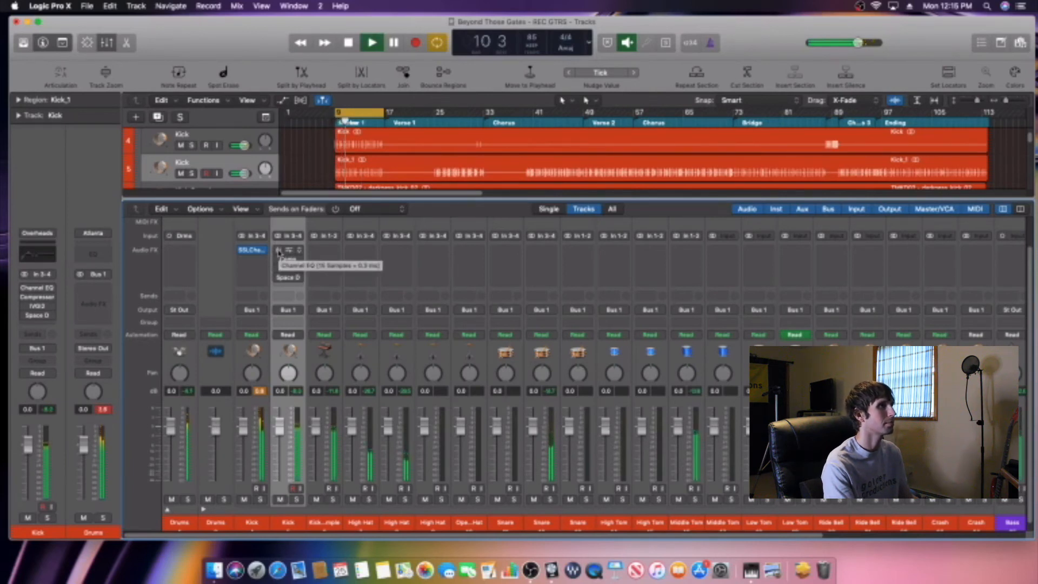
click(279, 250)
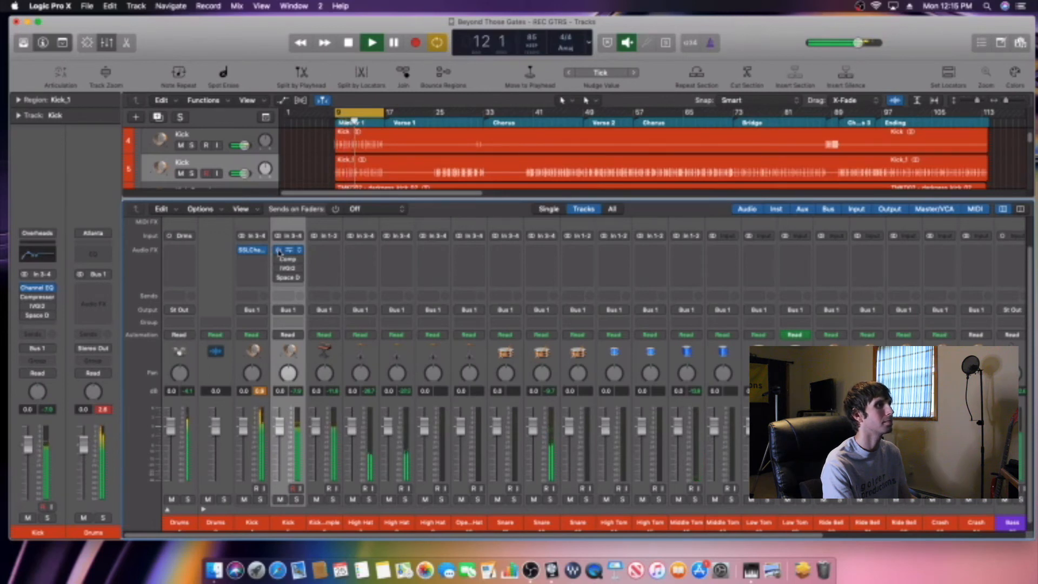
mouse_move(279, 260)
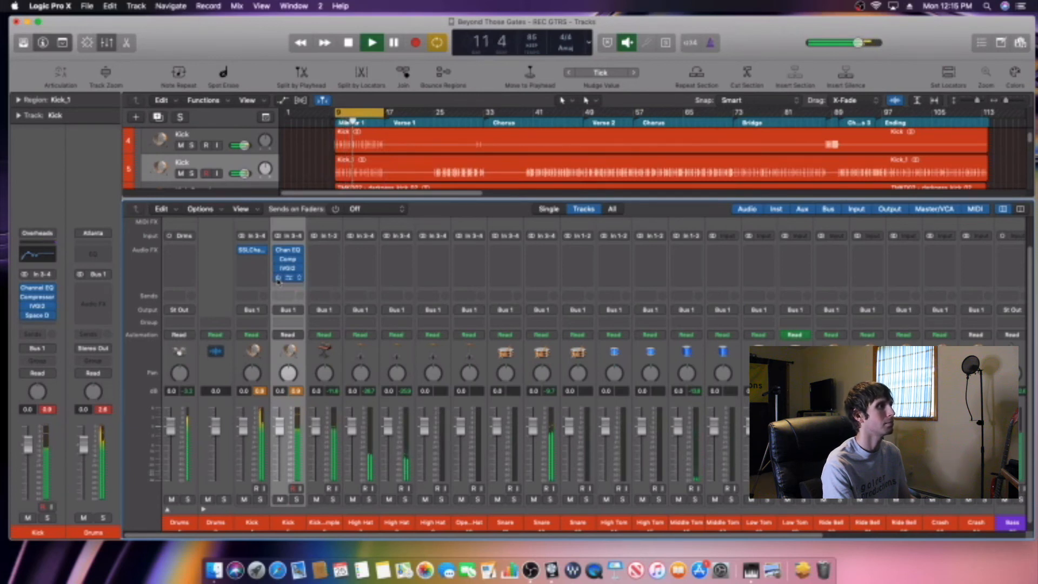
key(space)
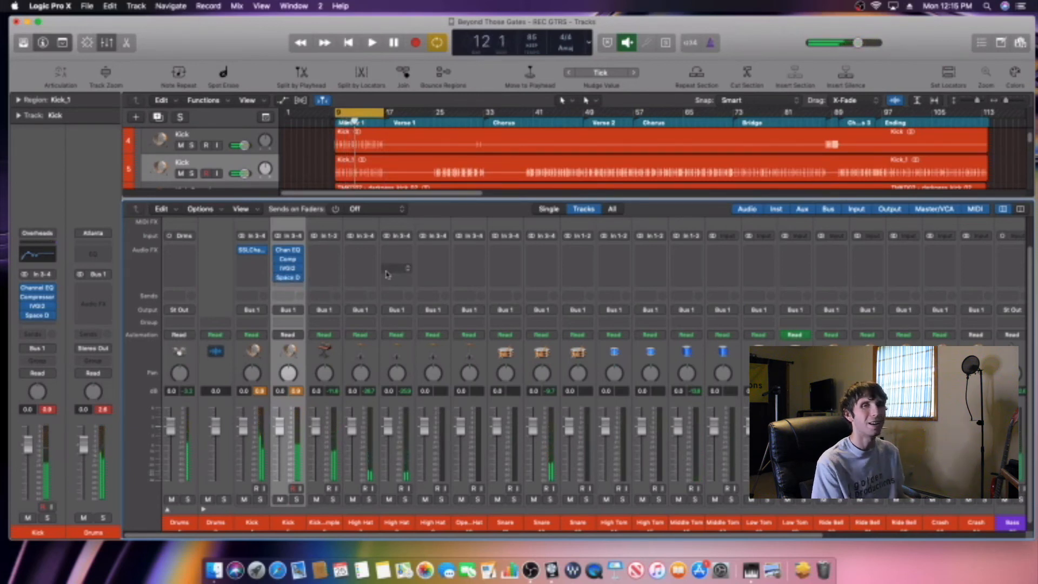